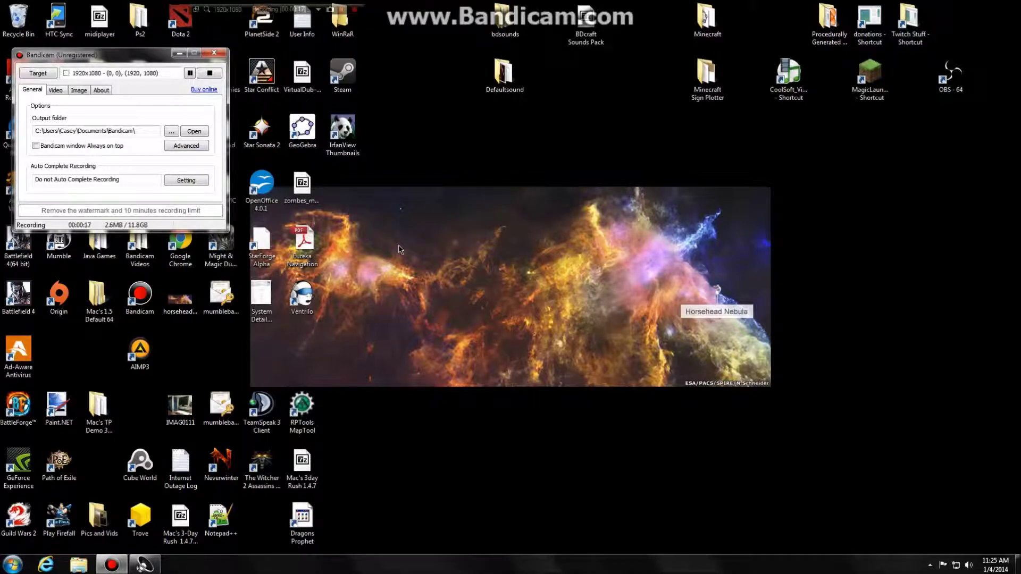
# Step: Launch AIMP3, move its window up, and open the sound font settings of the MIDI input plugin
pyautogui.doubleClick(139, 353)
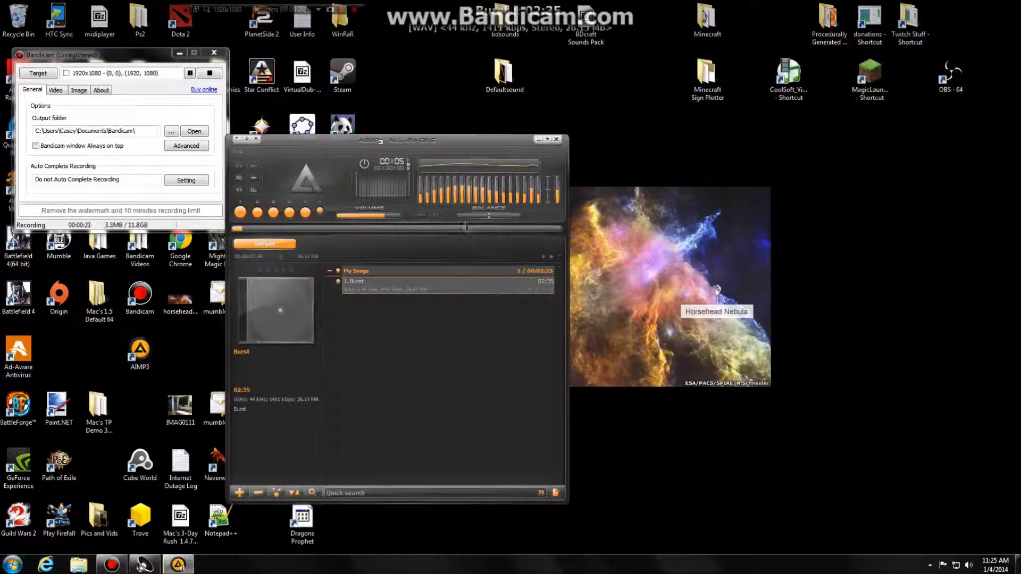
pyautogui.moveTo(397, 148); pyautogui.dragTo(403, 96)
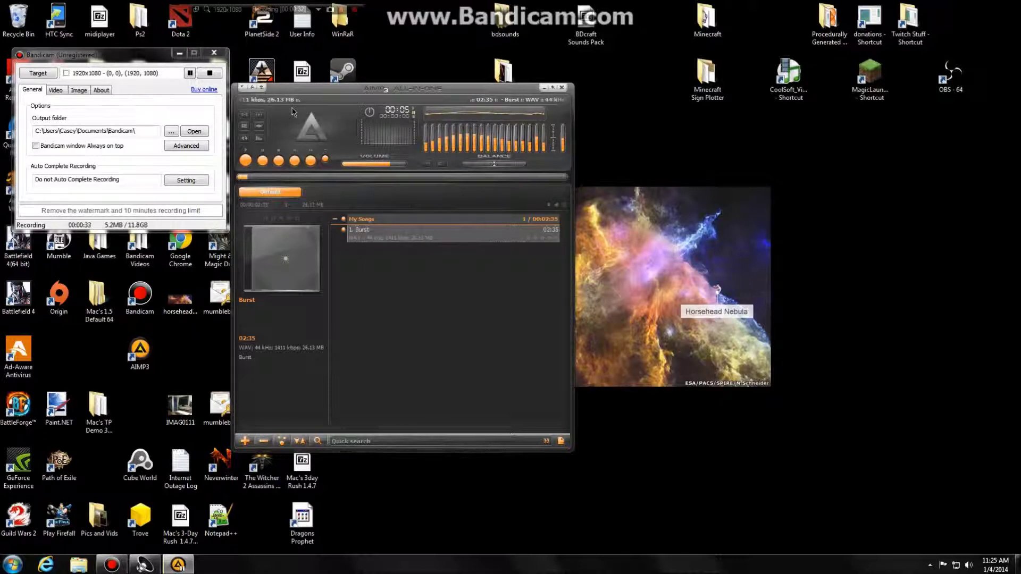
pyautogui.click(243, 89)
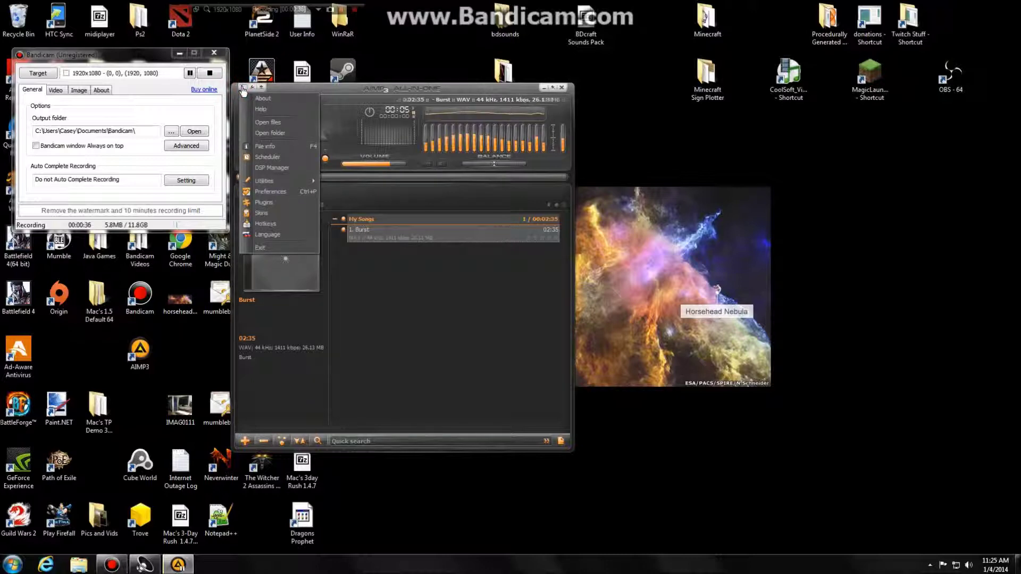
pyautogui.click(280, 206)
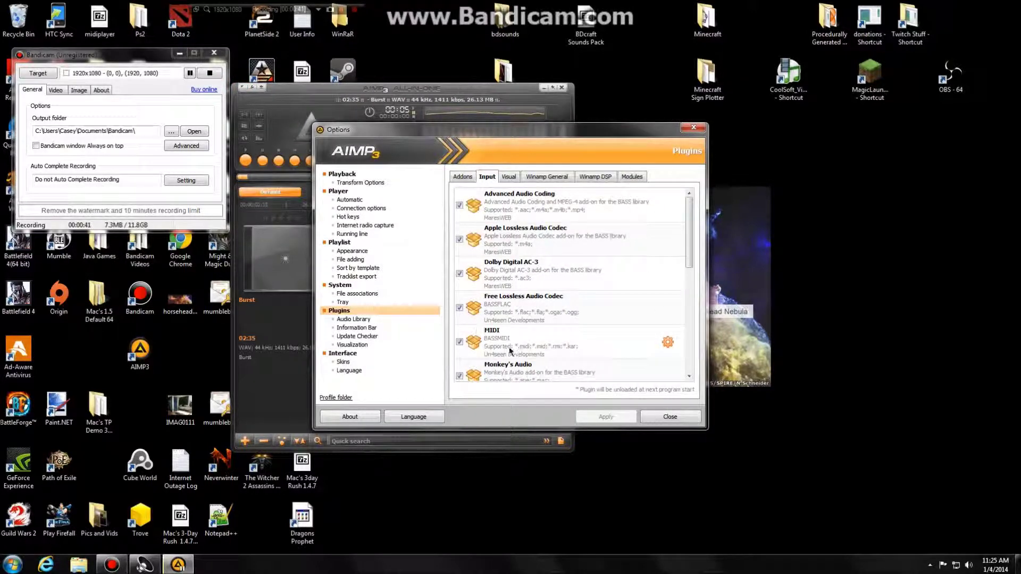
pyautogui.click(668, 343)
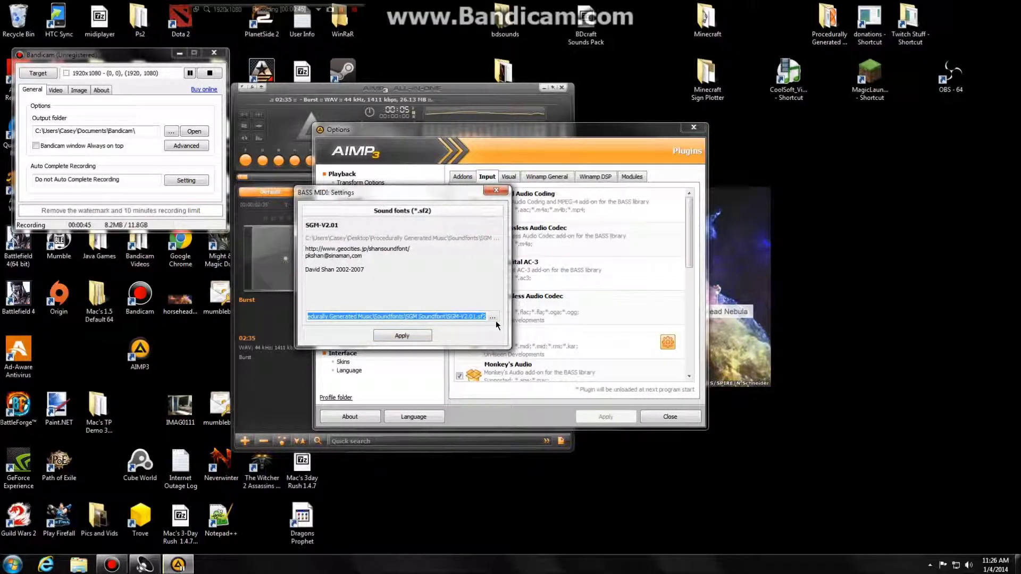
# Step: Look into the SGM Soundfont folder, apply the SGM-V2.01.sf2 sound font to the MIDI plugin, and close the options
pyautogui.click(493, 317)
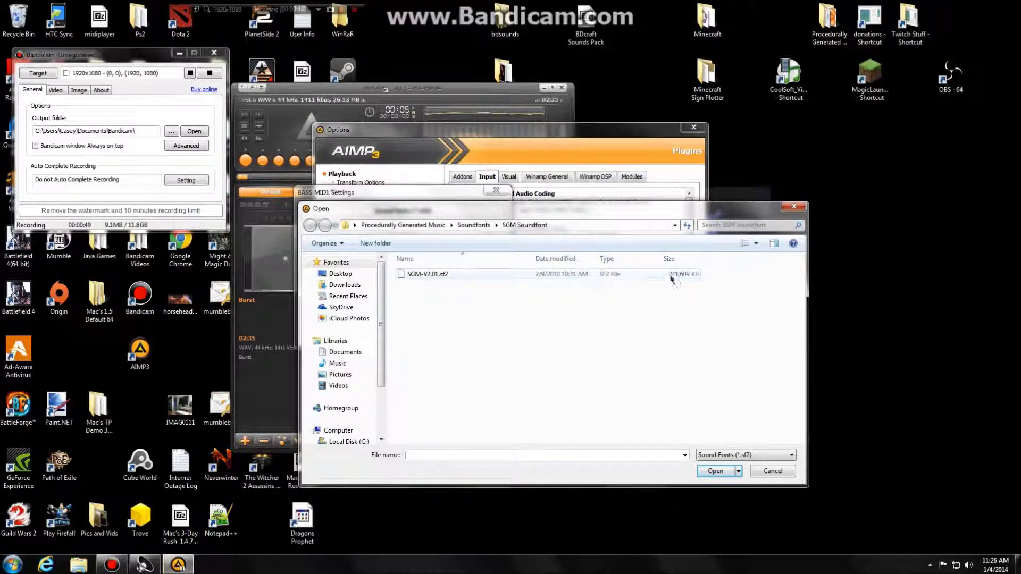
pyautogui.click(794, 206)
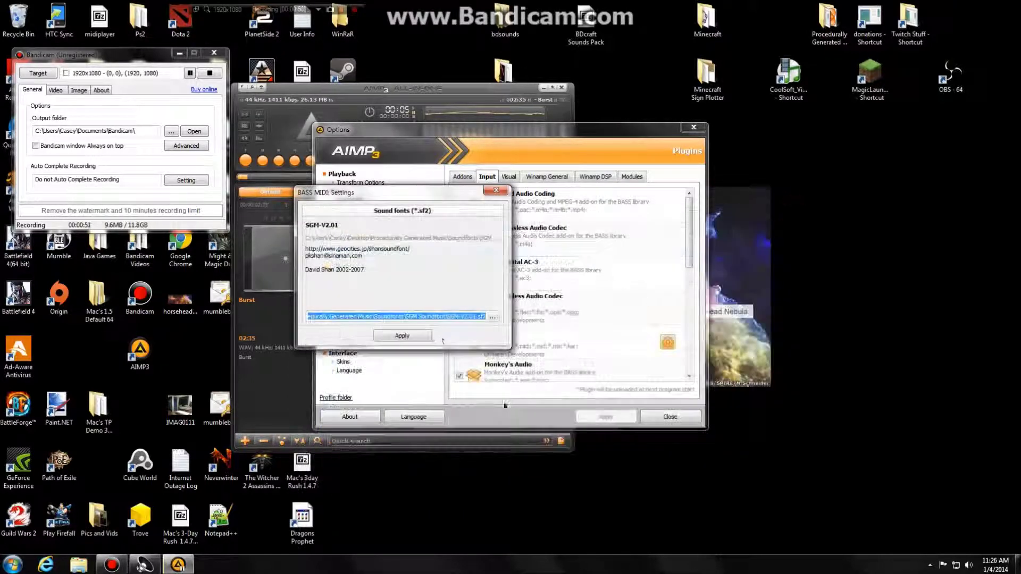
pyautogui.click(402, 335)
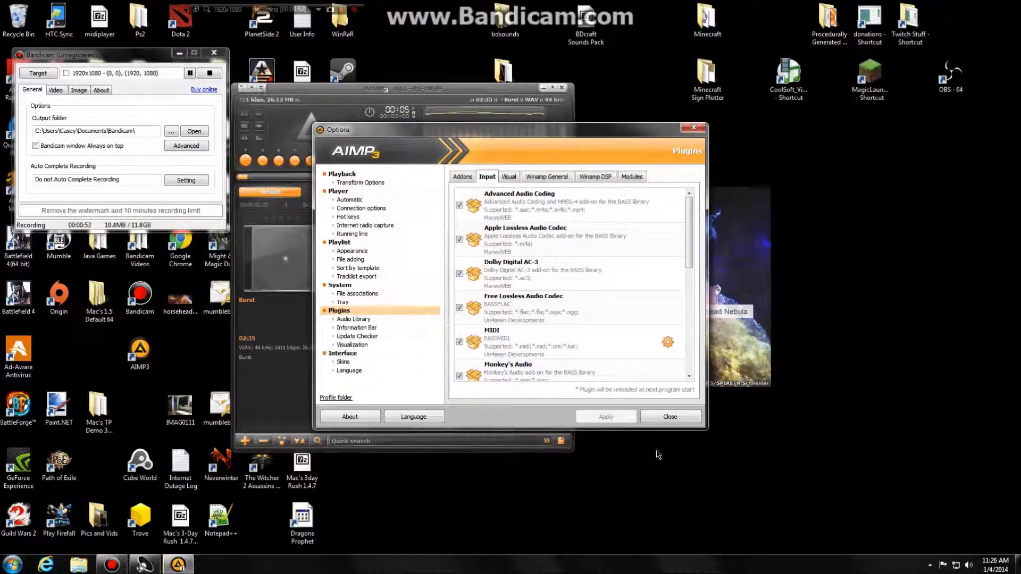
pyautogui.click(669, 417)
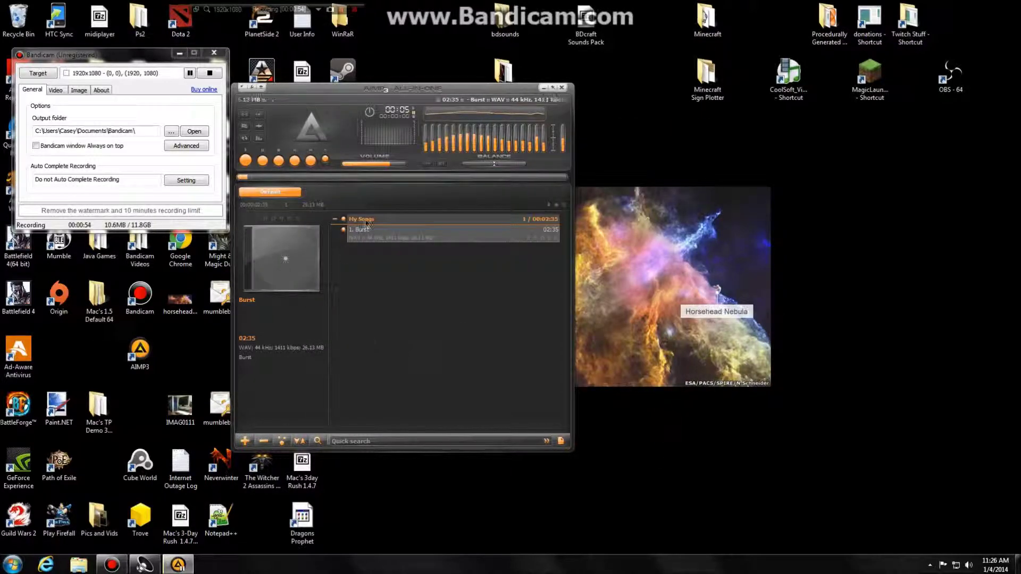
# Step: Add the MIDI file "Slow Wedding March in Flowers" from the My Songs folder to the playlist
pyautogui.click(246, 441)
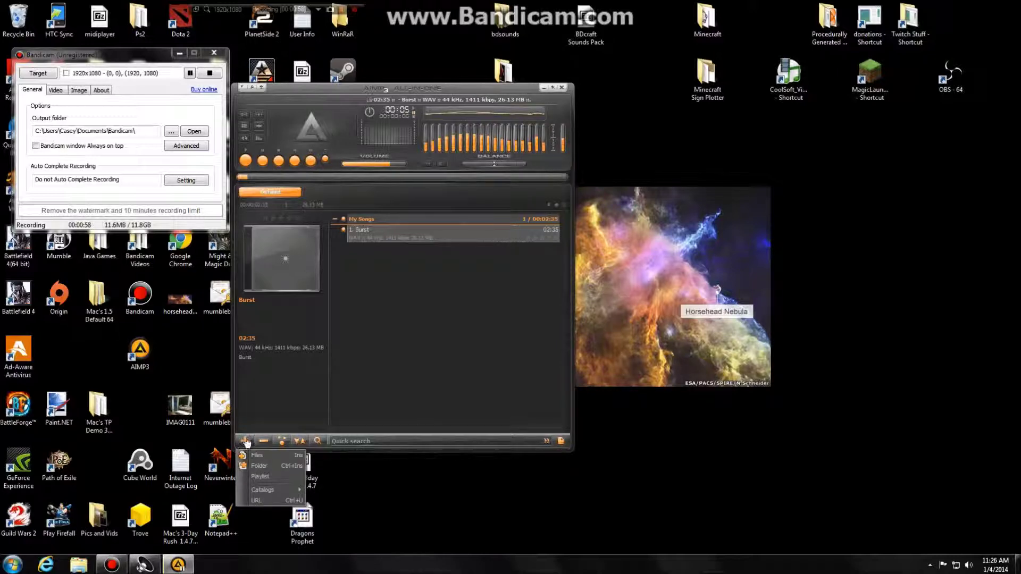
pyautogui.click(255, 455)
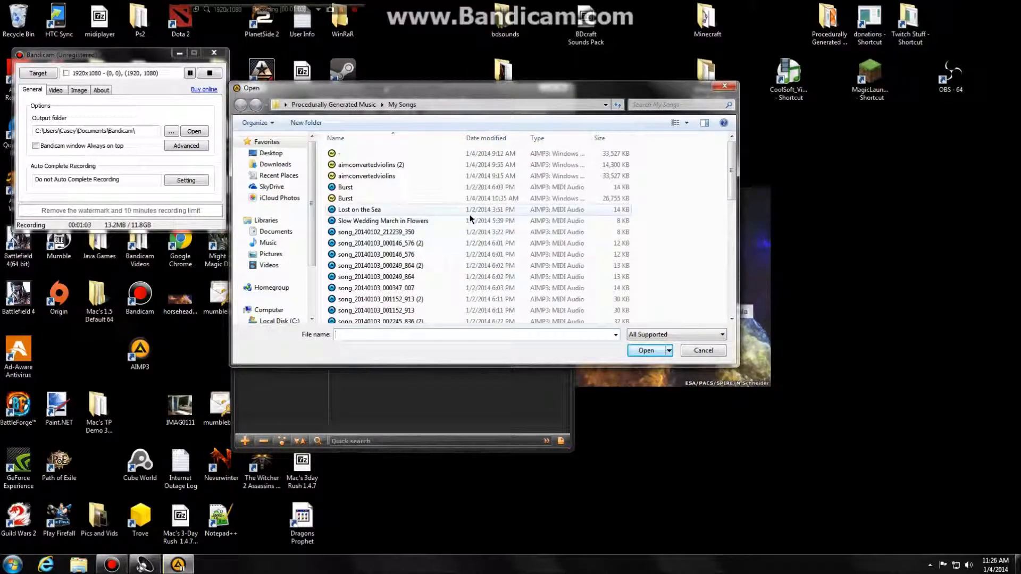
pyautogui.scroll(-2, 752, 196)
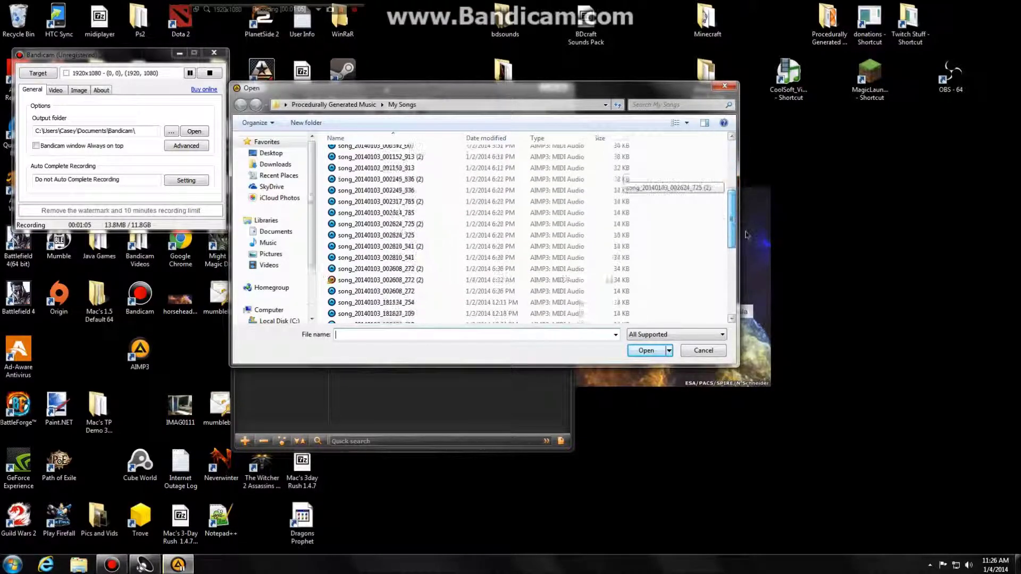
pyautogui.scroll(2, 751, 198)
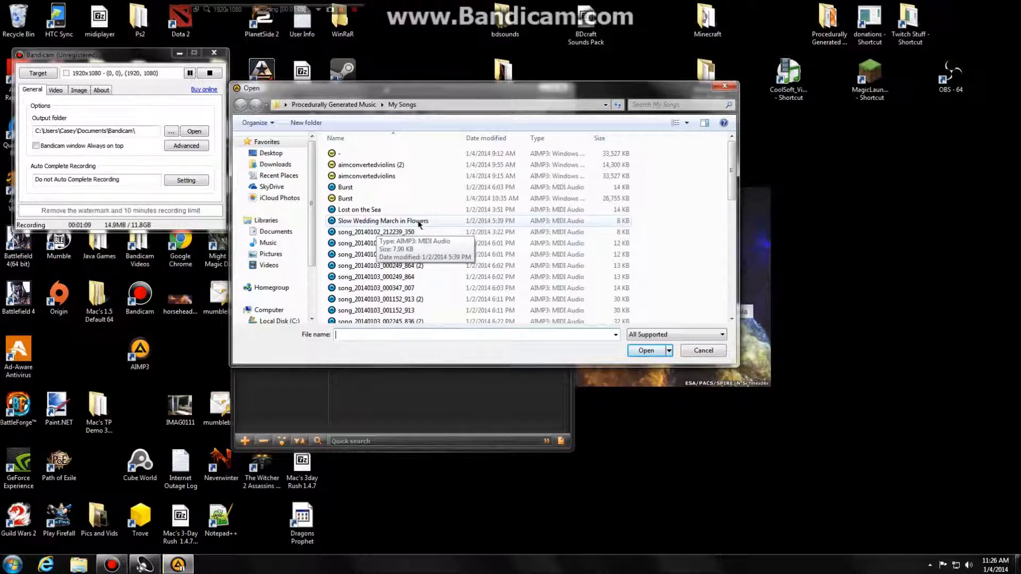
pyautogui.click(379, 221)
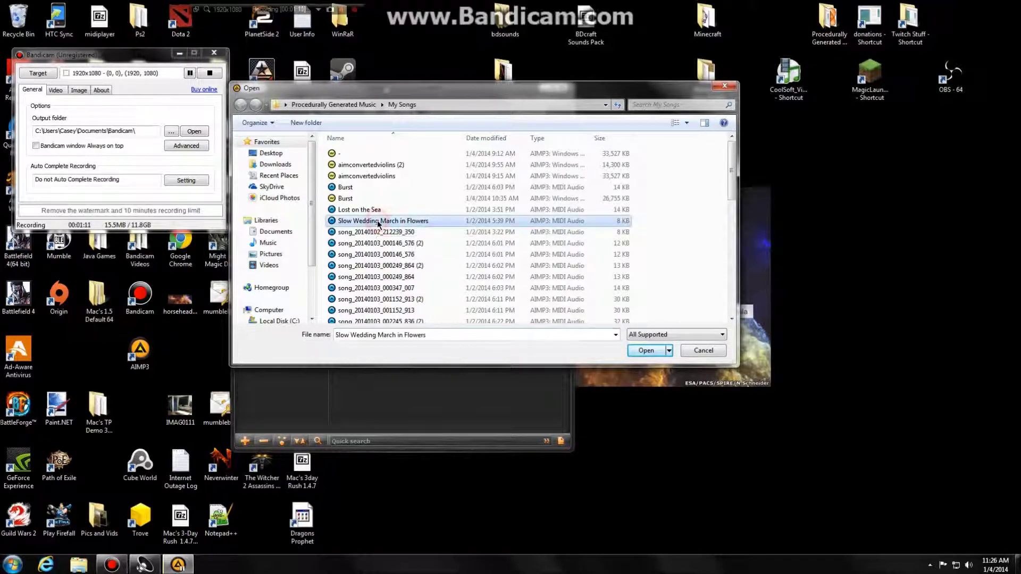
pyautogui.click(657, 352)
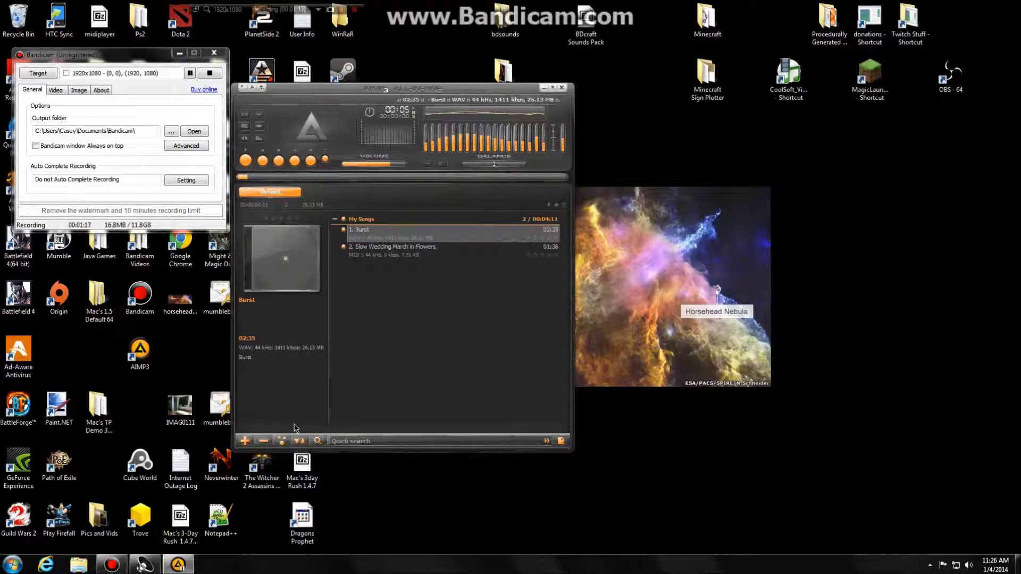
# Step: Remove the Burst track from the playlist and stop its playback
pyautogui.click(264, 440)
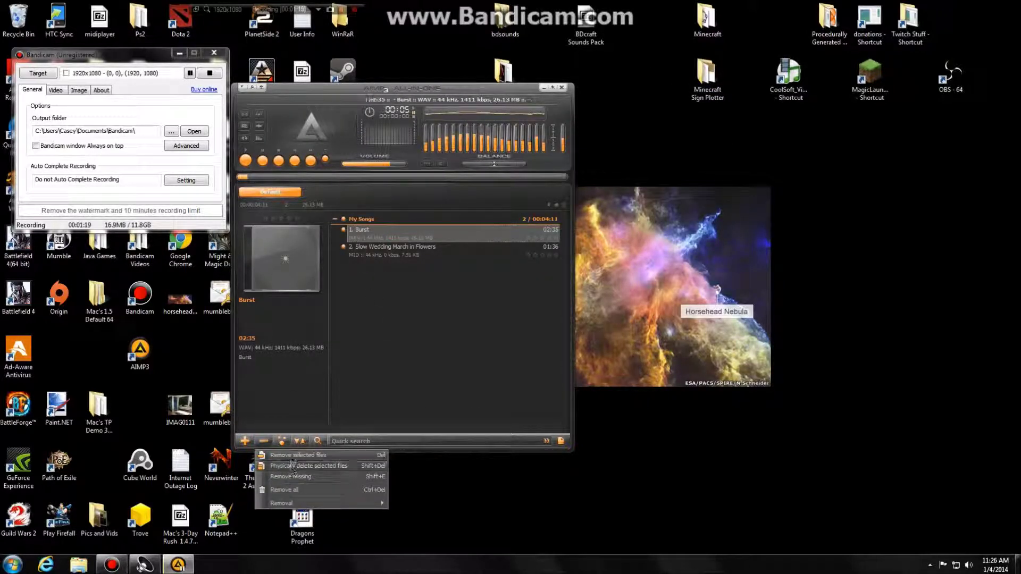
pyautogui.click(298, 452)
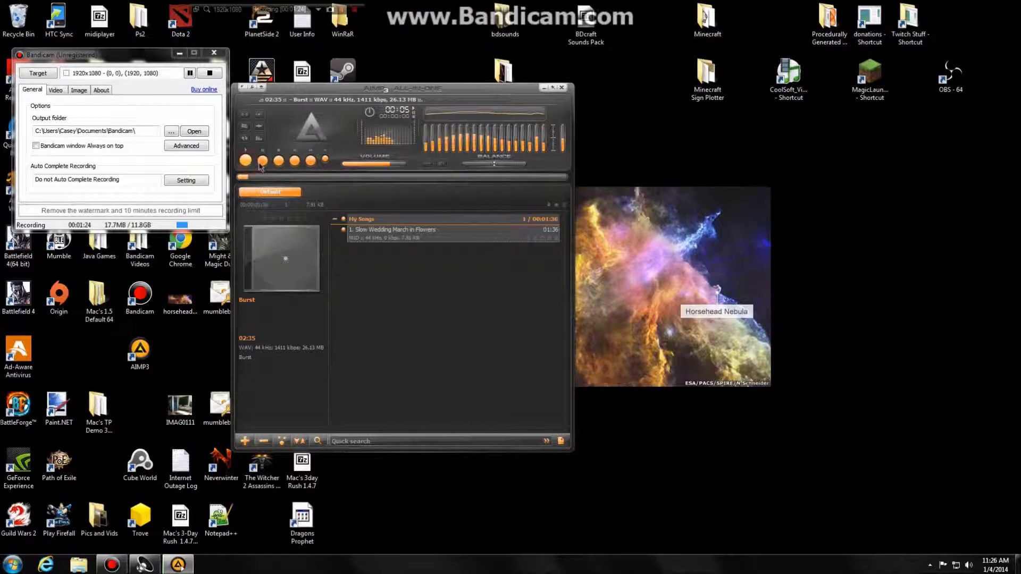
pyautogui.click(281, 161)
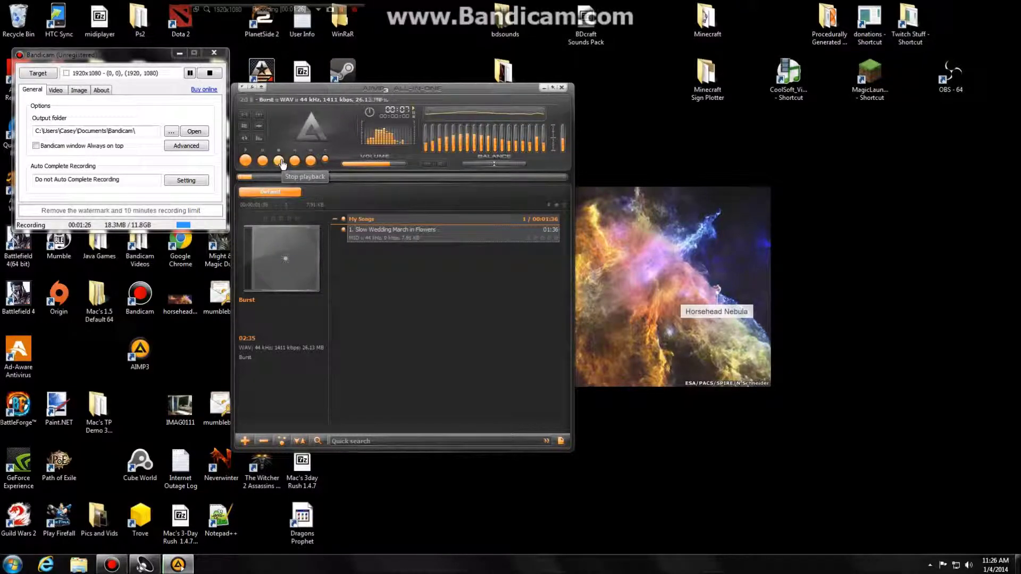
pyautogui.click(281, 161)
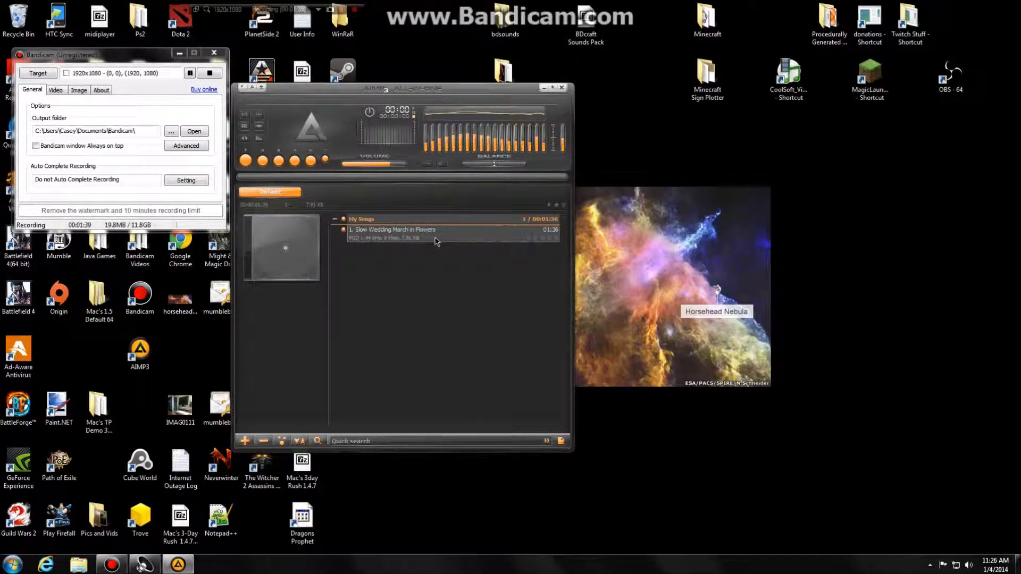
# Step: Open the Audio Converter and arrange its window beside the player window
pyautogui.click(260, 88)
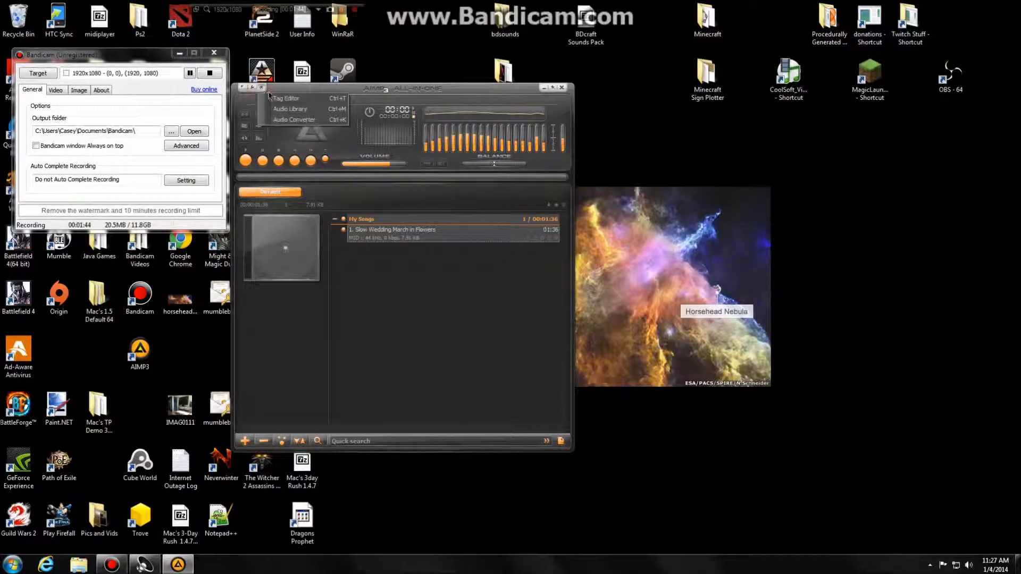
pyautogui.click(329, 120)
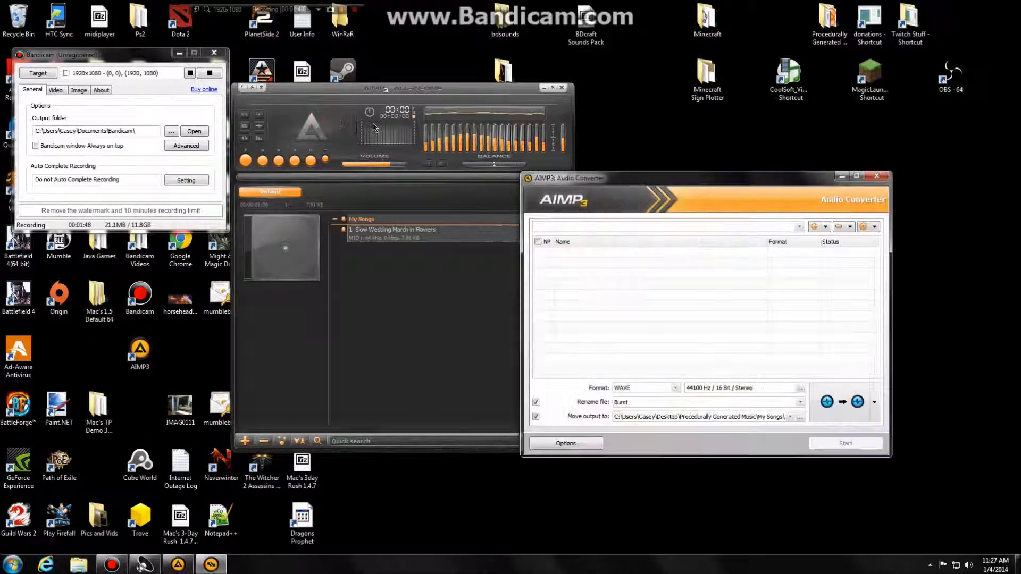
pyautogui.moveTo(638, 171); pyautogui.dragTo(674, 80)
pyautogui.moveTo(493, 89); pyautogui.dragTo(300, 59)
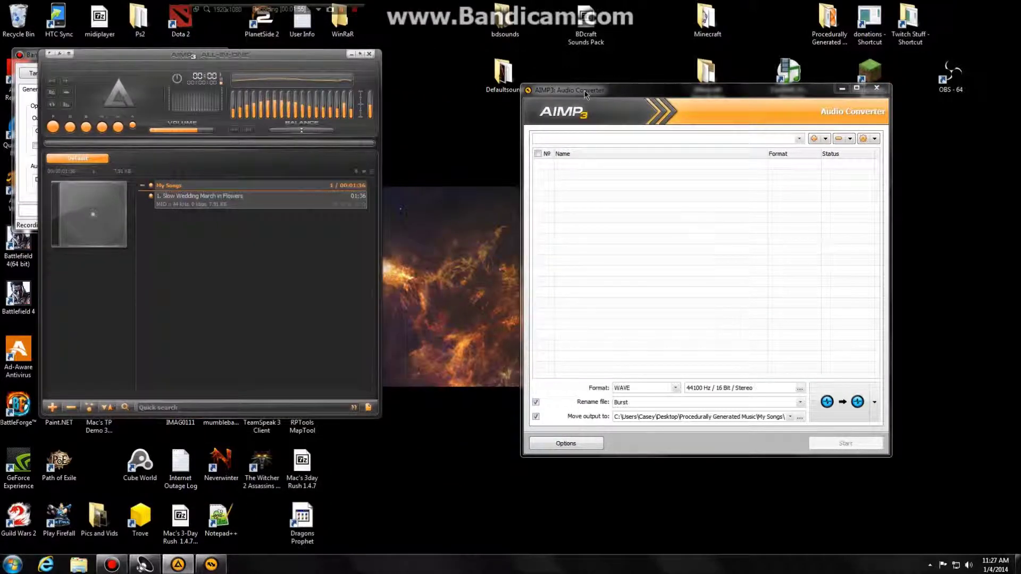
pyautogui.moveTo(585, 94); pyautogui.dragTo(460, 61)
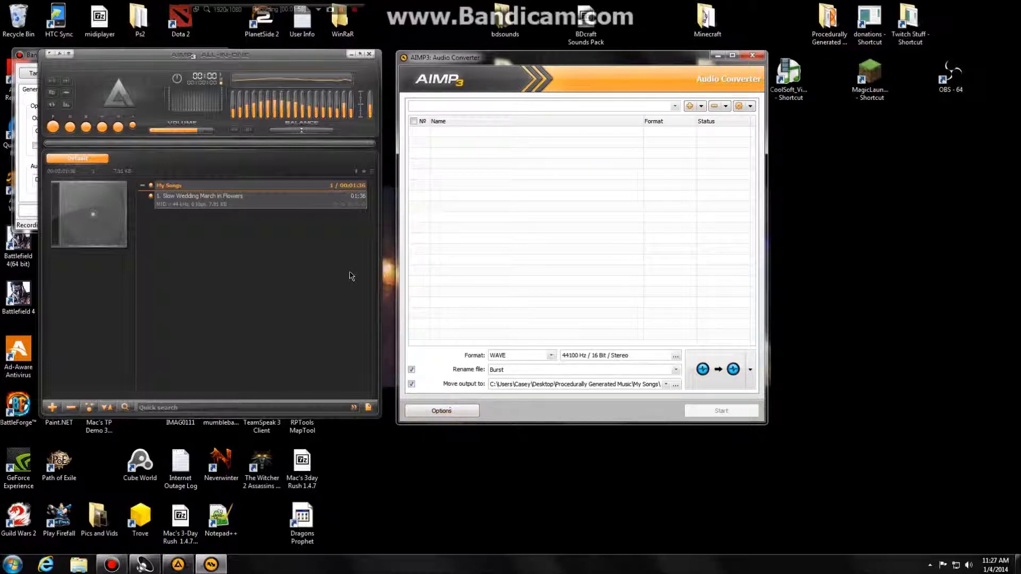
# Step: Check which sound font the converter's MIDI input plugin uses, then close the options without changes
pyautogui.click(464, 415)
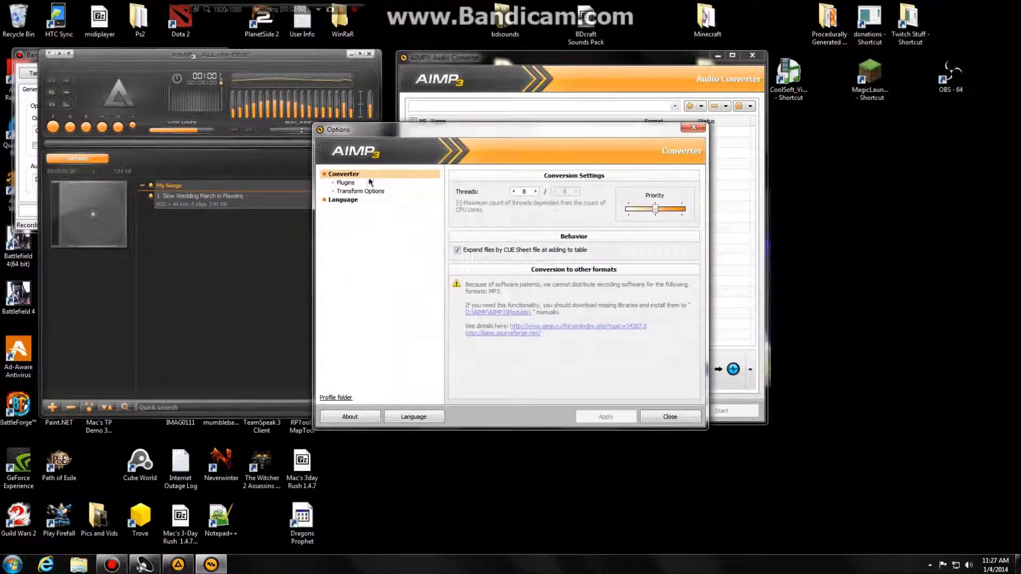
pyautogui.click(345, 183)
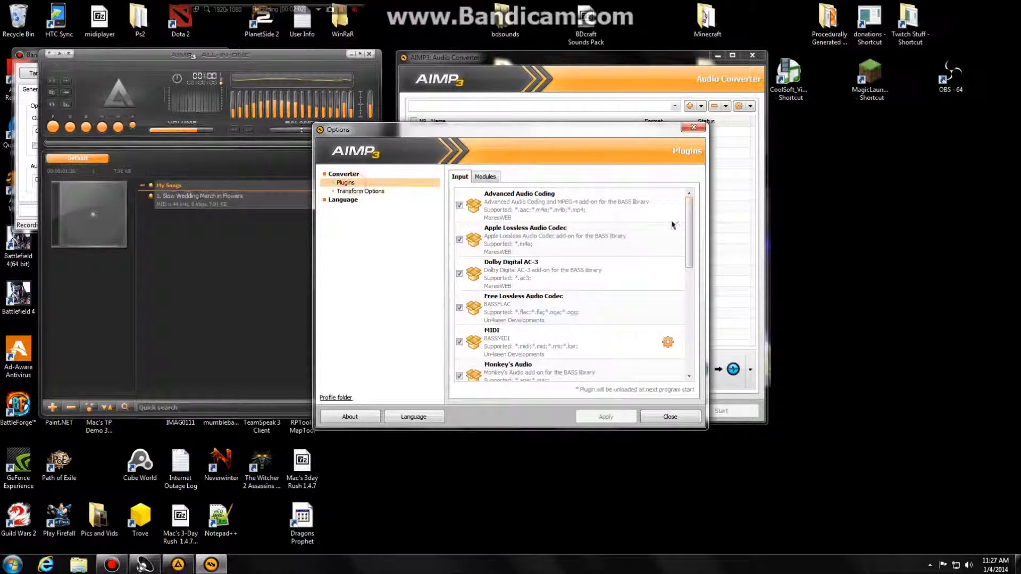
pyautogui.click(667, 342)
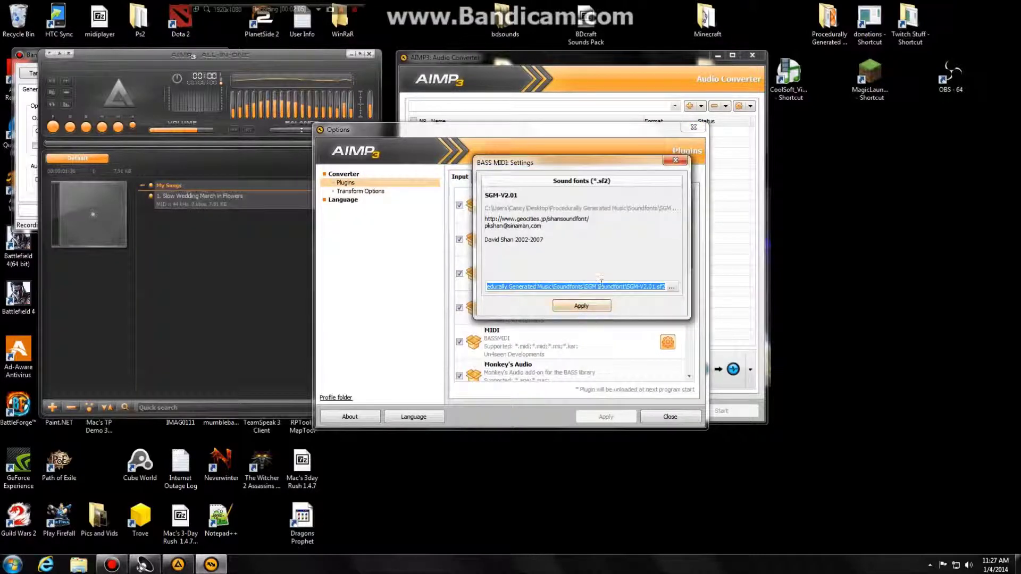
pyautogui.click(676, 160)
pyautogui.click(693, 127)
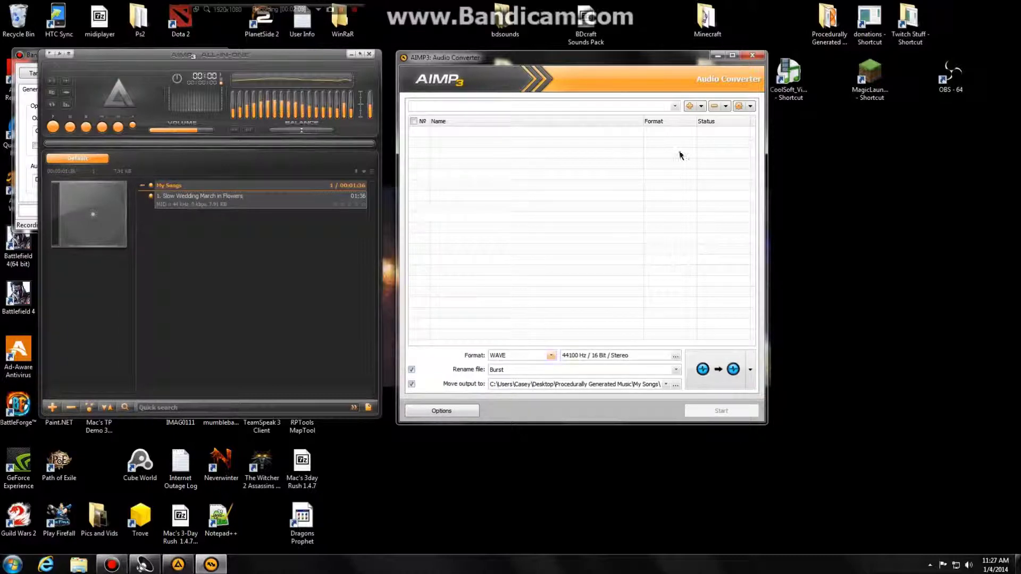
# Step: Add the MIDI file "Slow Wedding March in Flowers" from My Songs to the converter's file list
pyautogui.click(693, 108)
pyautogui.click(702, 120)
pyautogui.click(563, 207)
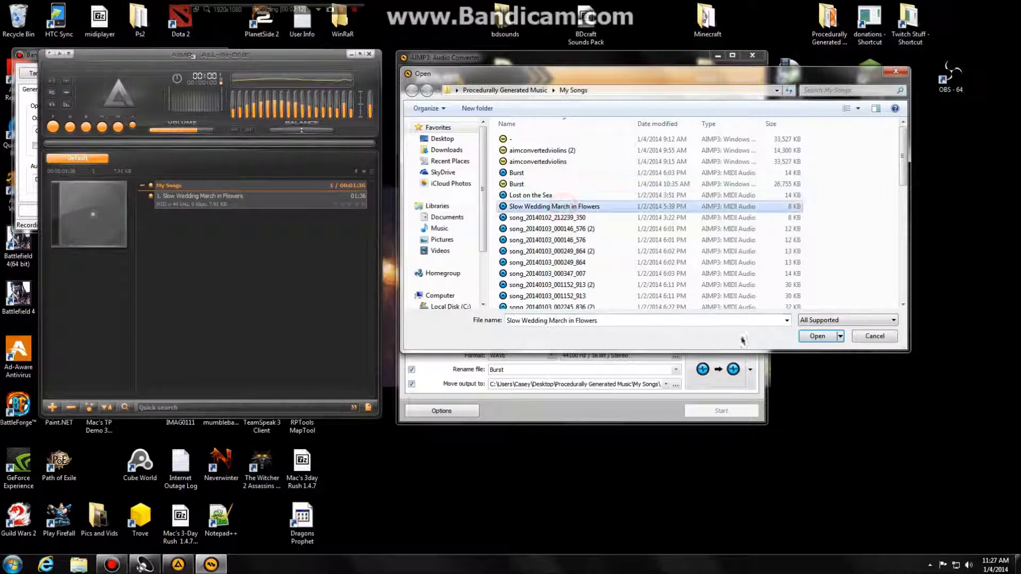
pyautogui.click(819, 342)
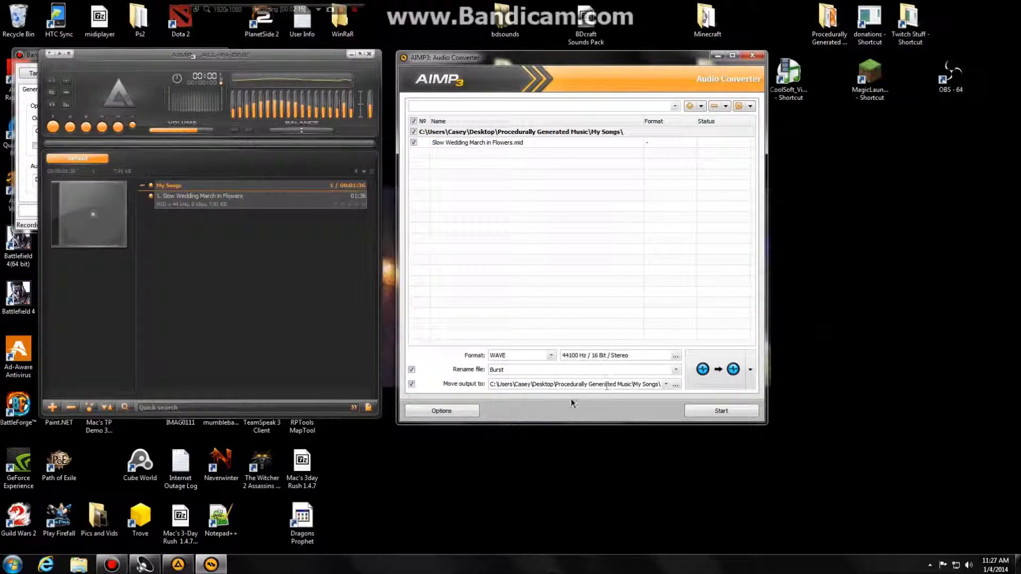
# Step: Choose WAVE as the output format with a sample rate of 48000 and a 24 Bit sample format
pyautogui.click(551, 354)
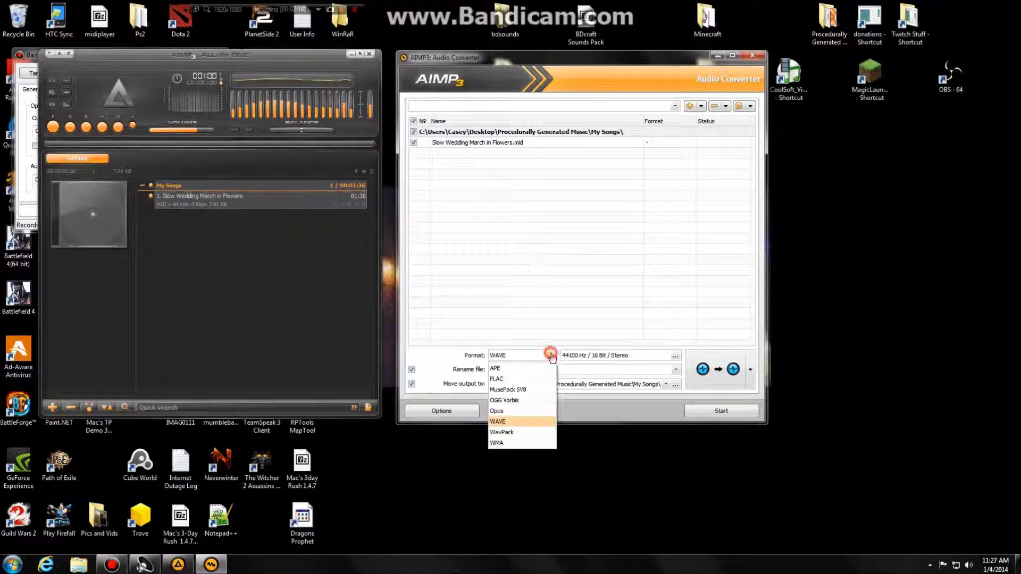
pyautogui.click(518, 421)
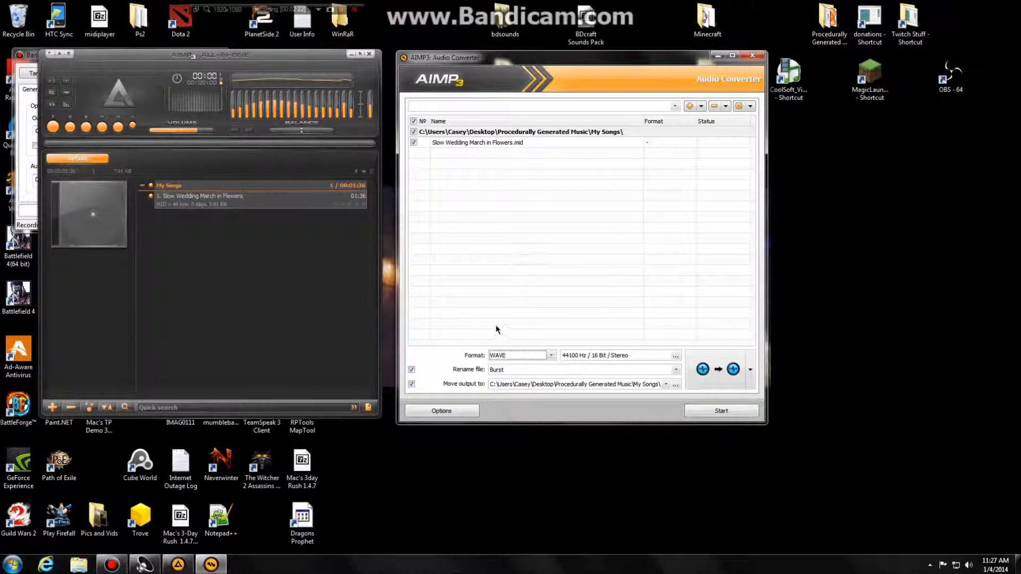
pyautogui.click(680, 356)
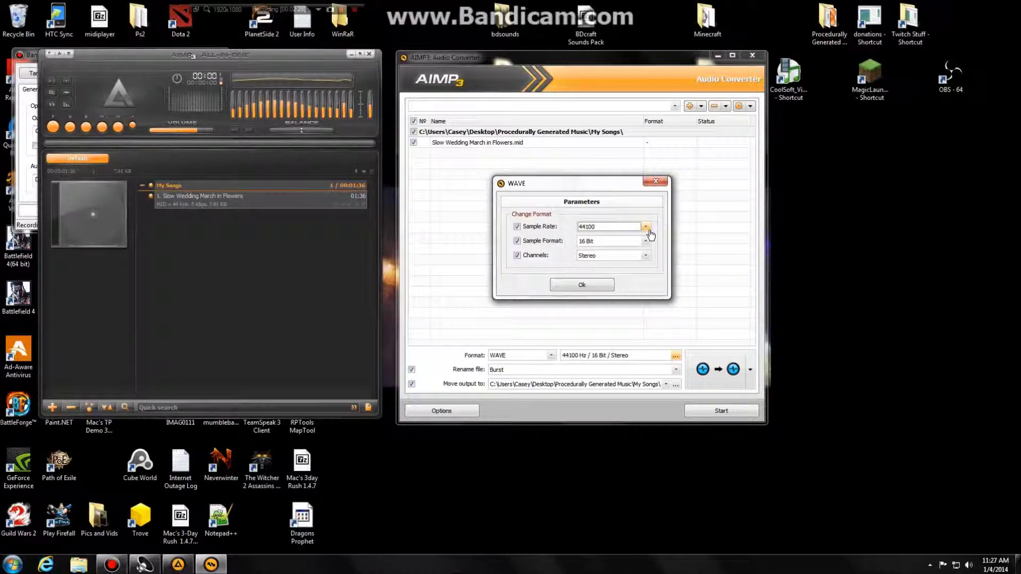
pyautogui.click(649, 232)
pyautogui.click(606, 314)
pyautogui.click(645, 241)
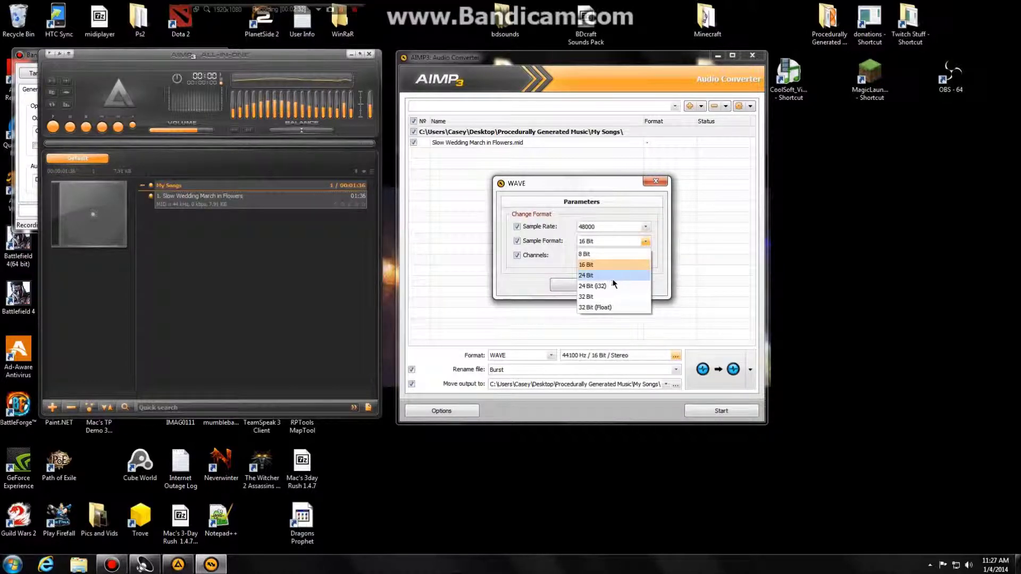
pyautogui.click(605, 275)
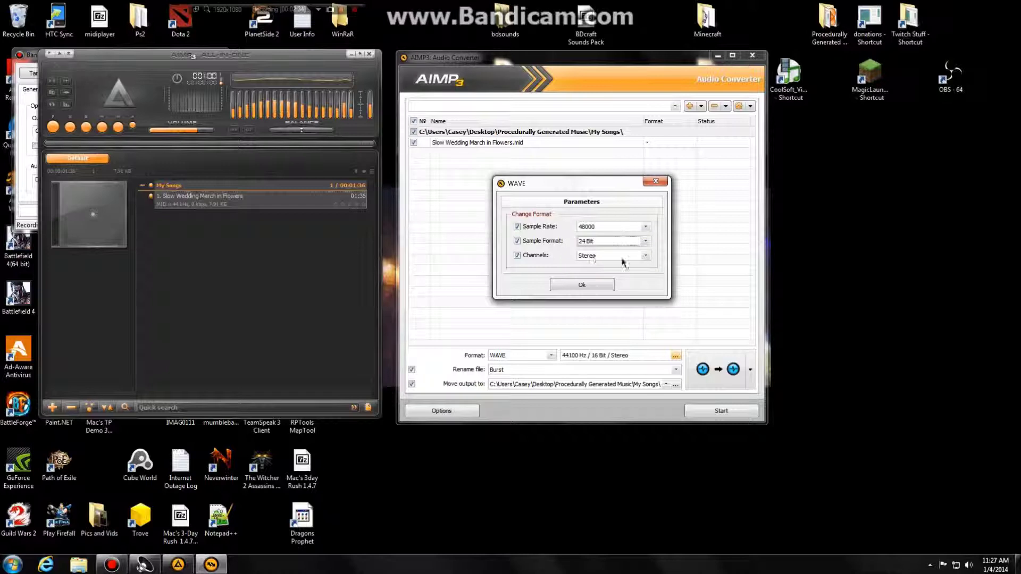
pyautogui.click(585, 286)
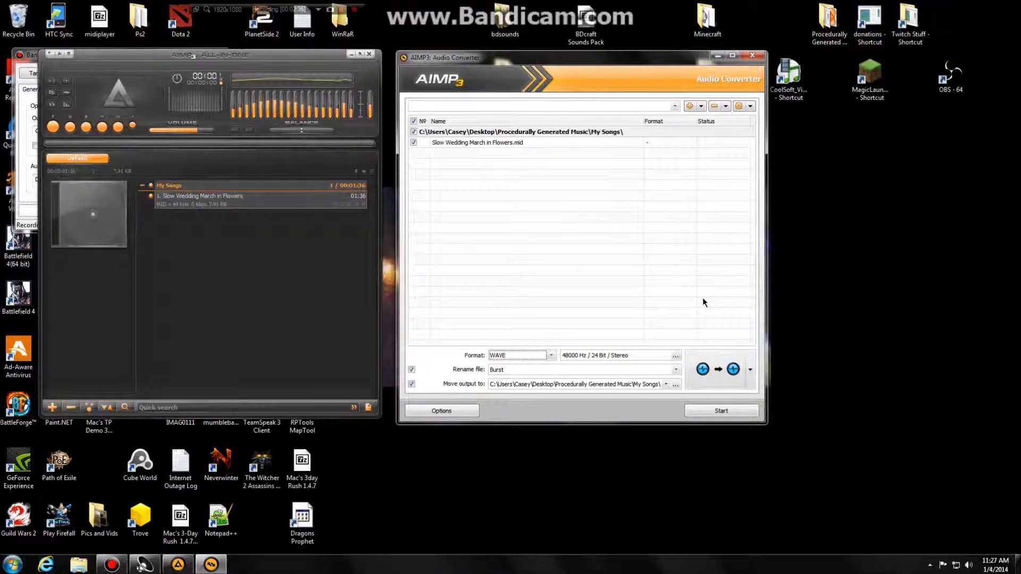
# Step: Set the output file name to "Wedding March in Flowers" in the converter's rename setting
pyautogui.moveTo(517, 370); pyautogui.dragTo(493, 370)
pyautogui.click(514, 370)
pyautogui.click(676, 370)
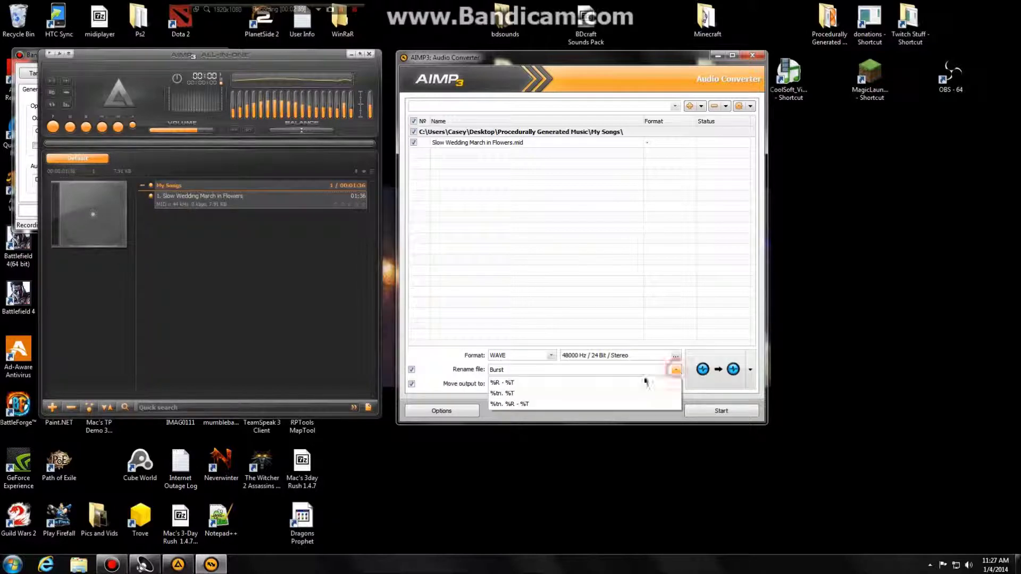
pyautogui.press('Escape')
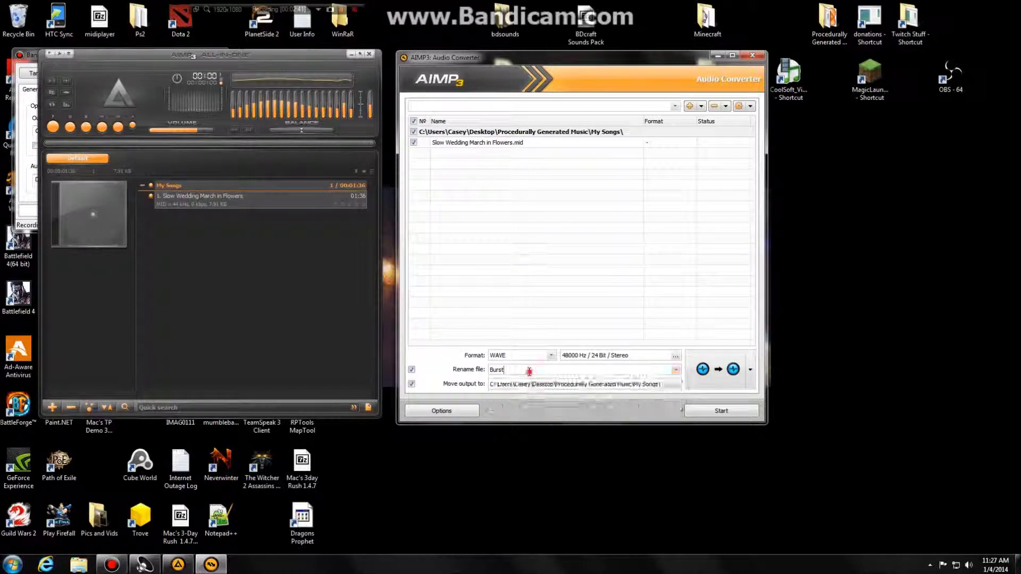
pyautogui.press('BackSpace')
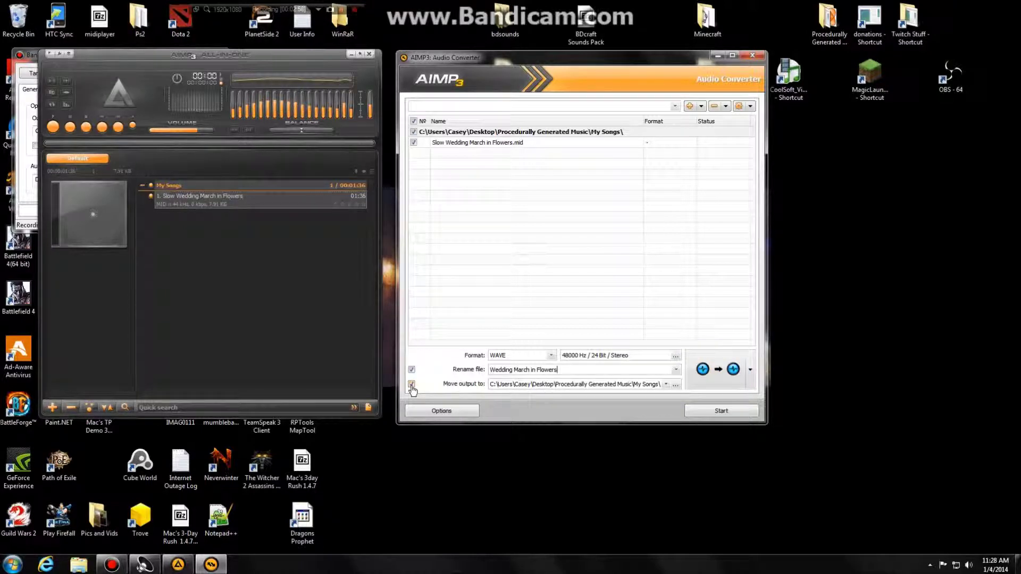
# Step: Keep My Songs as the output folder and start the conversion
pyautogui.click(667, 385)
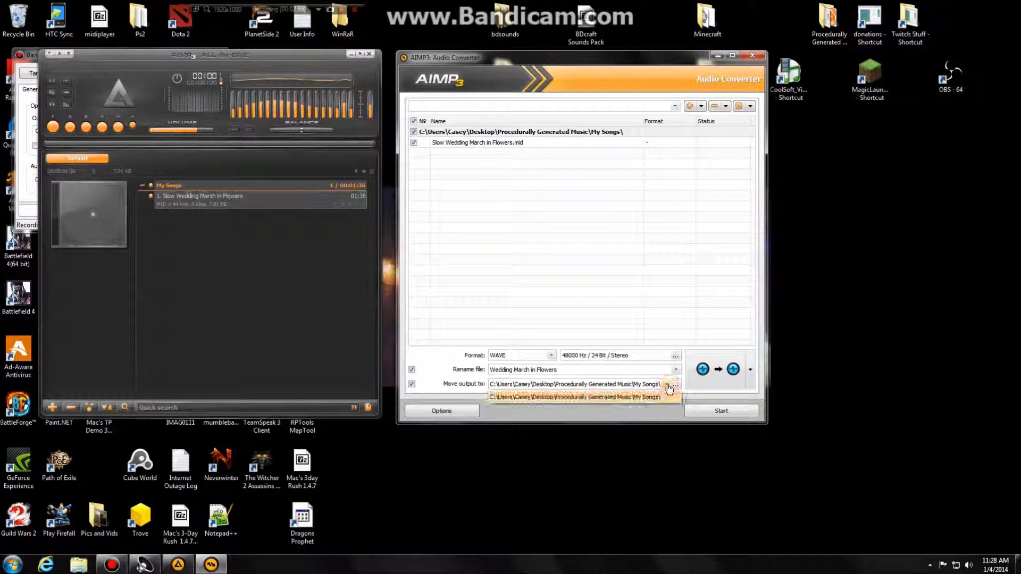
pyautogui.click(667, 386)
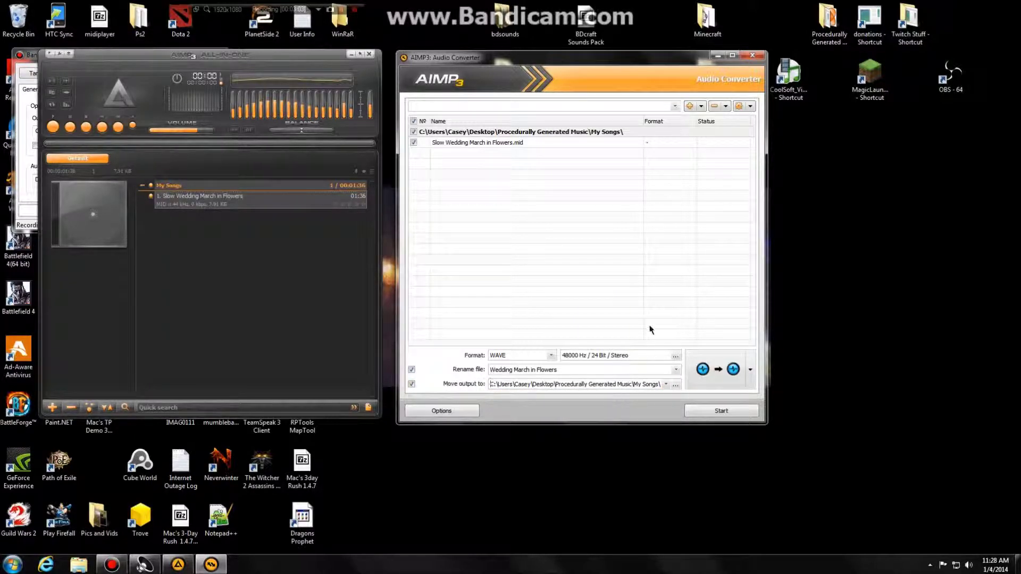
pyautogui.click(721, 411)
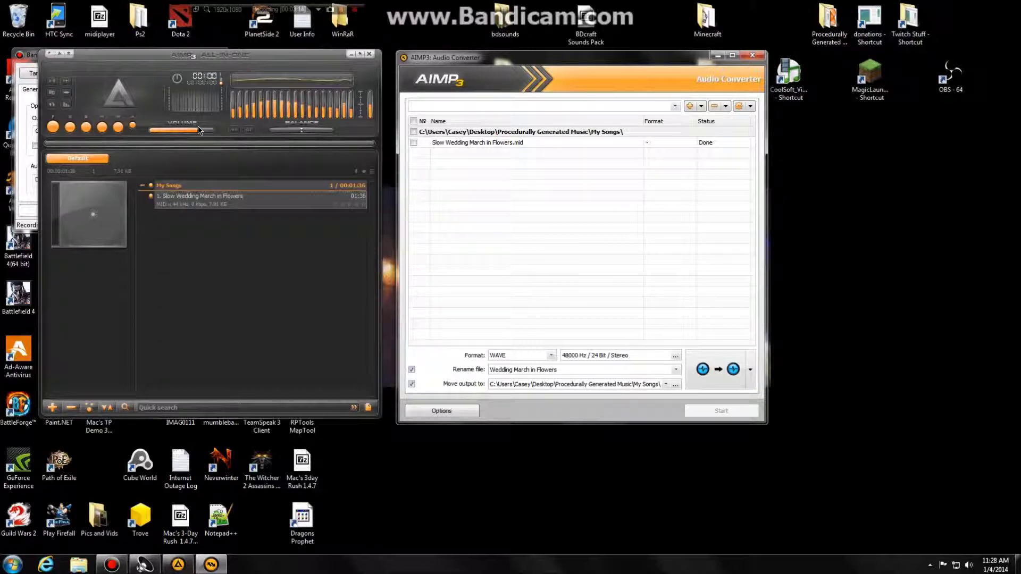
# Step: Move the player window over the converter and clear "Slow Wedding March in Flowers" from the playlist
pyautogui.moveTo(186, 56); pyautogui.dragTo(476, 74)
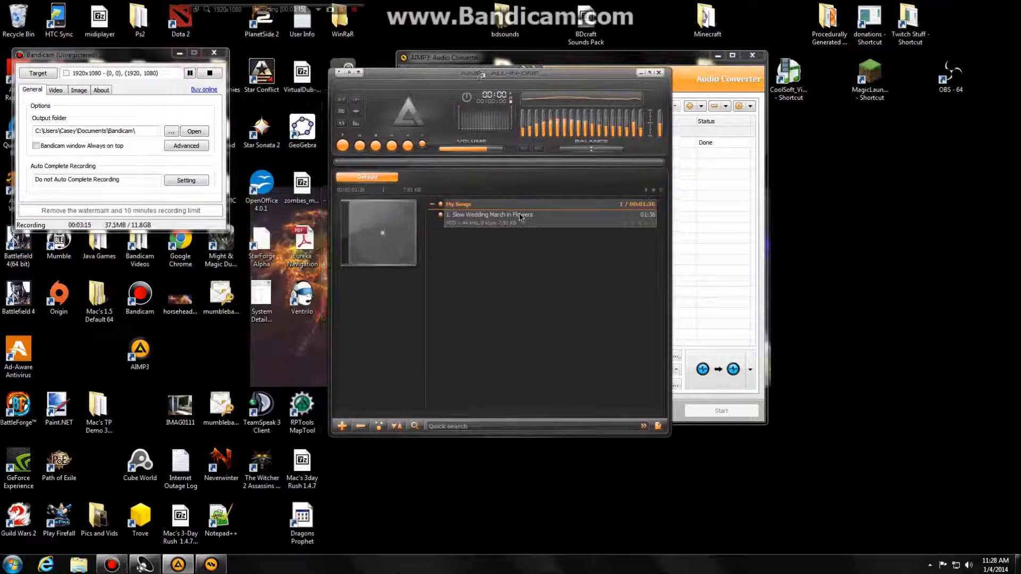
pyautogui.click(362, 427)
pyautogui.click(375, 440)
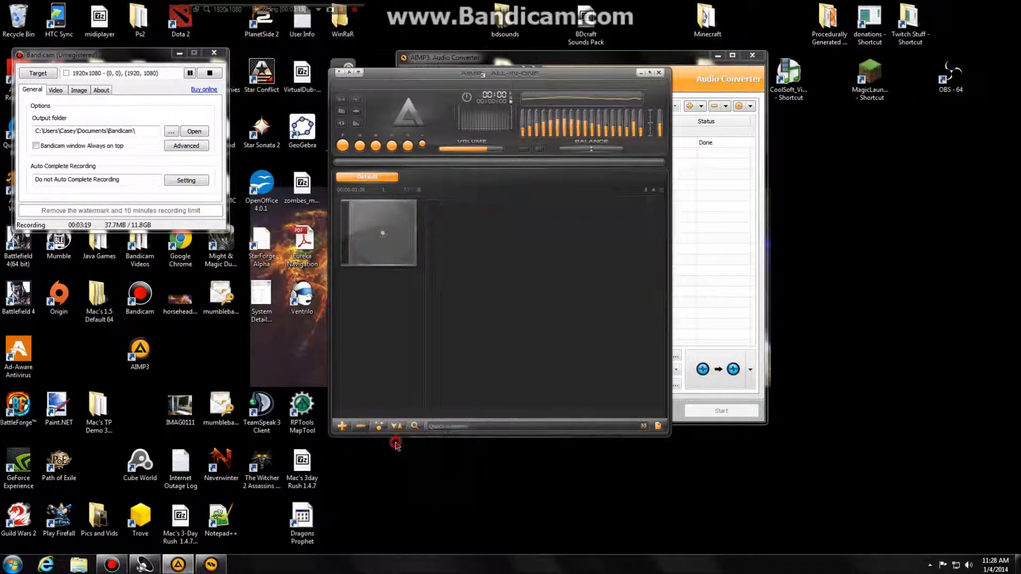
# Step: Bring up the player's dialog for adding files, enlarge it, and sort My Songs by type to locate the converted WAVE file
pyautogui.click(347, 427)
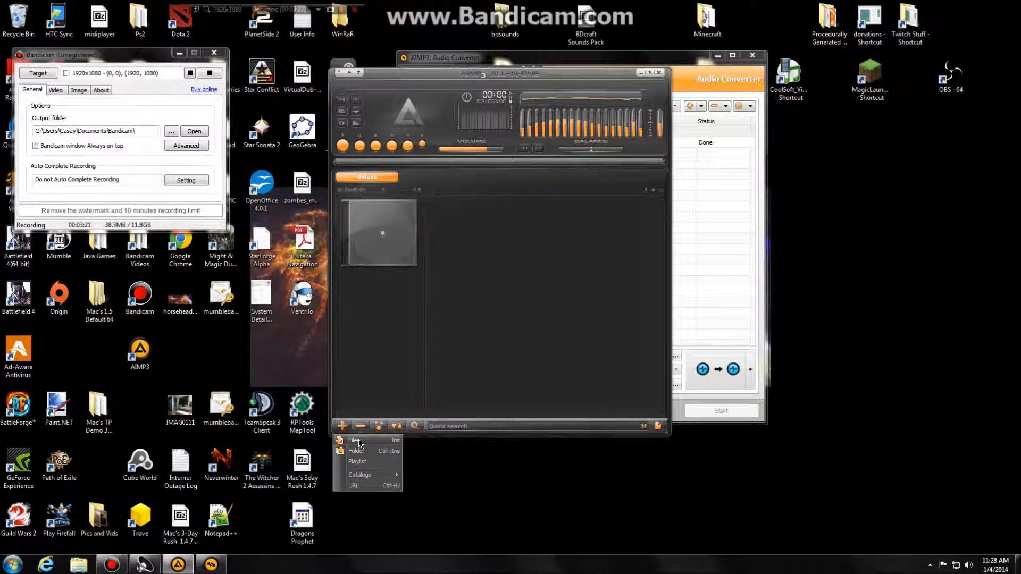
pyautogui.click(355, 440)
pyautogui.moveTo(704, 70); pyautogui.dragTo(574, 12)
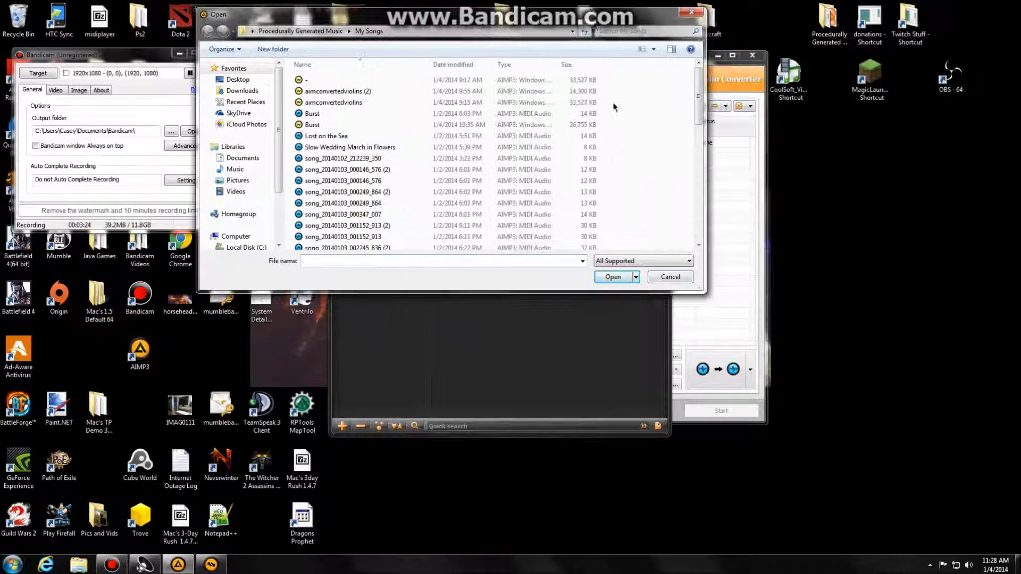
pyautogui.moveTo(702, 291); pyautogui.dragTo(847, 456)
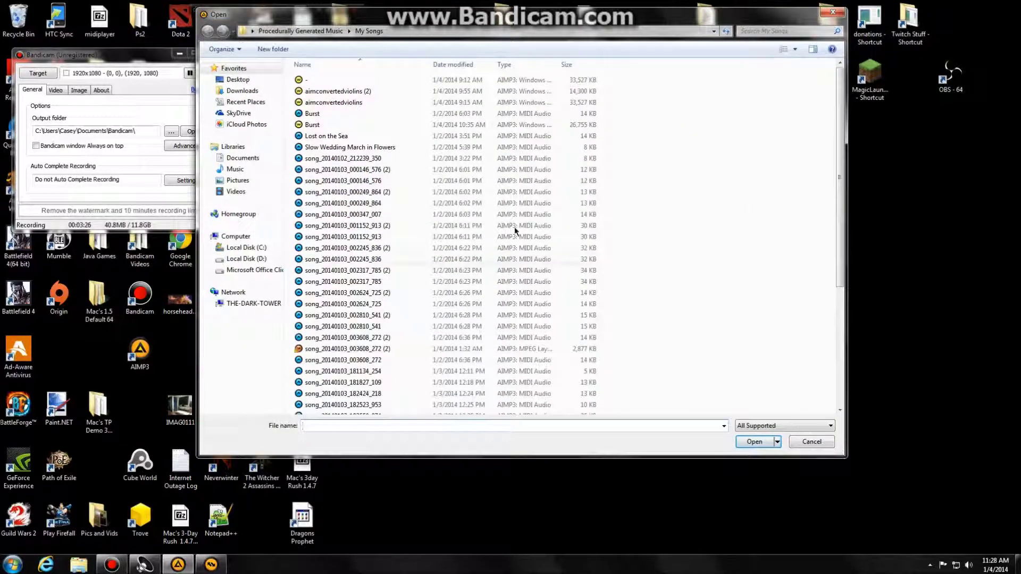
pyautogui.click(530, 66)
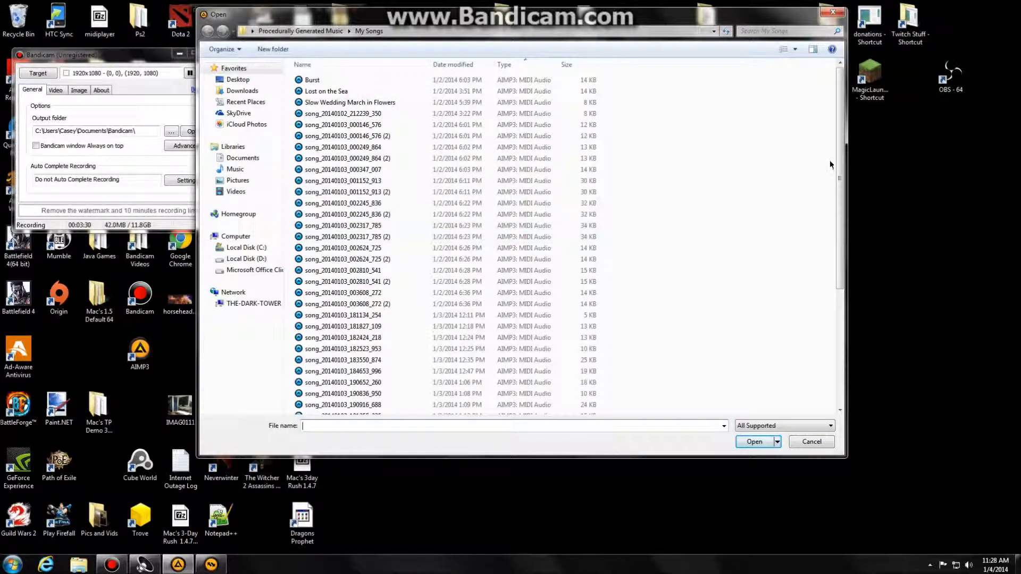
pyautogui.moveTo(839, 160); pyautogui.dragTo(823, 335)
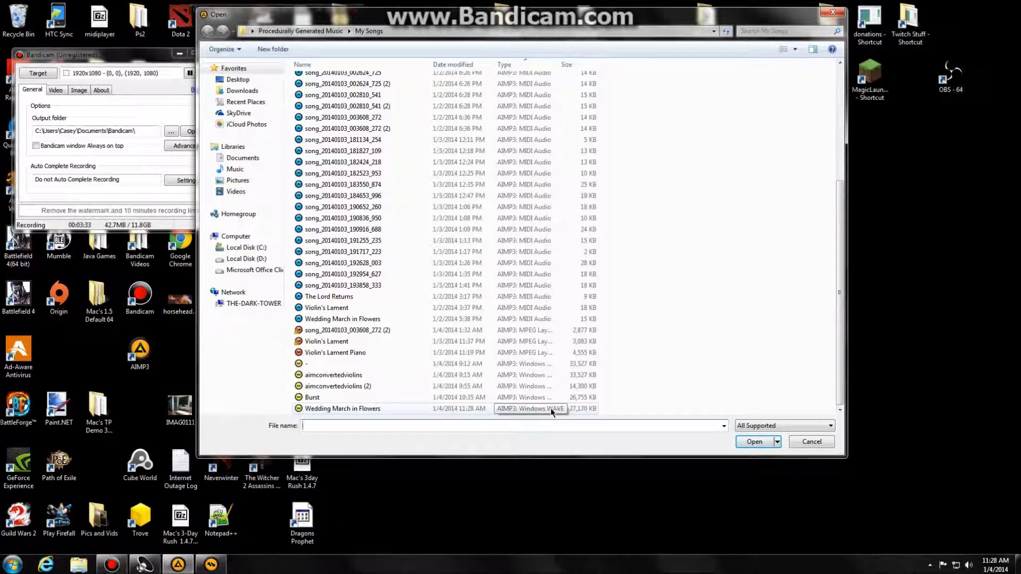
# Step: Open the "Wedding March in Flowers" WAVE file in iTunes
pyautogui.rightClick(378, 406)
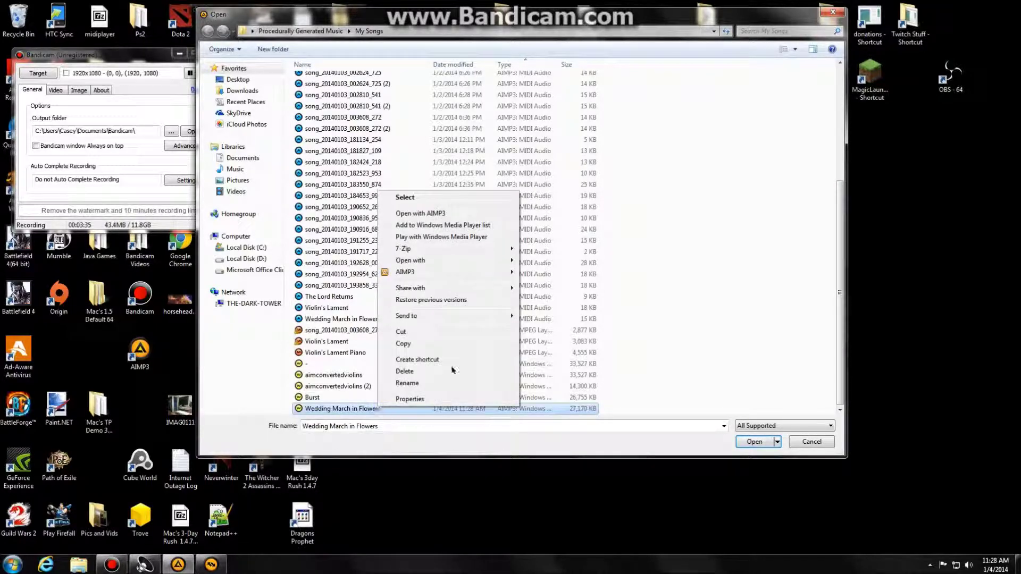
pyautogui.moveTo(507, 261)
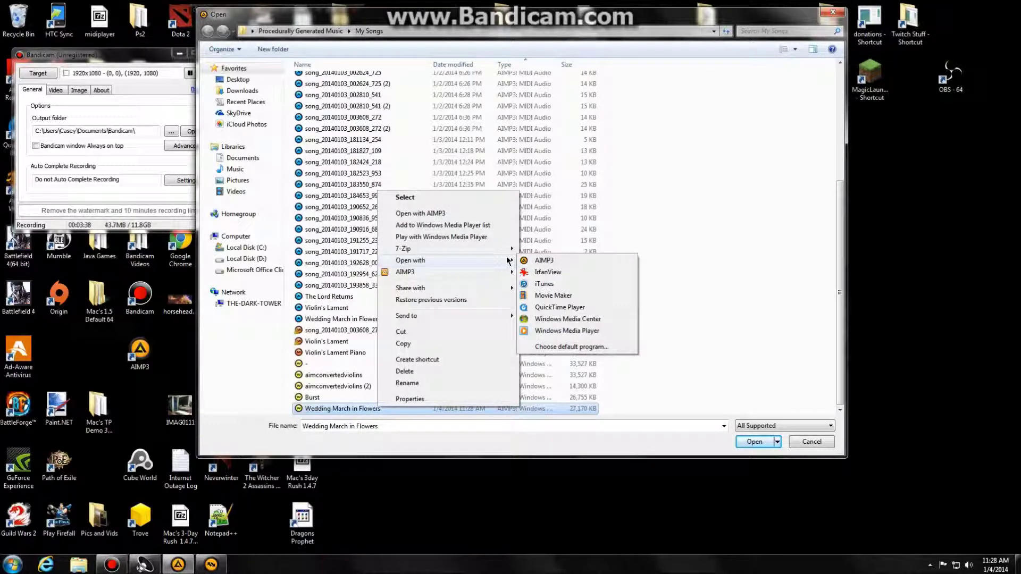
pyautogui.click(544, 285)
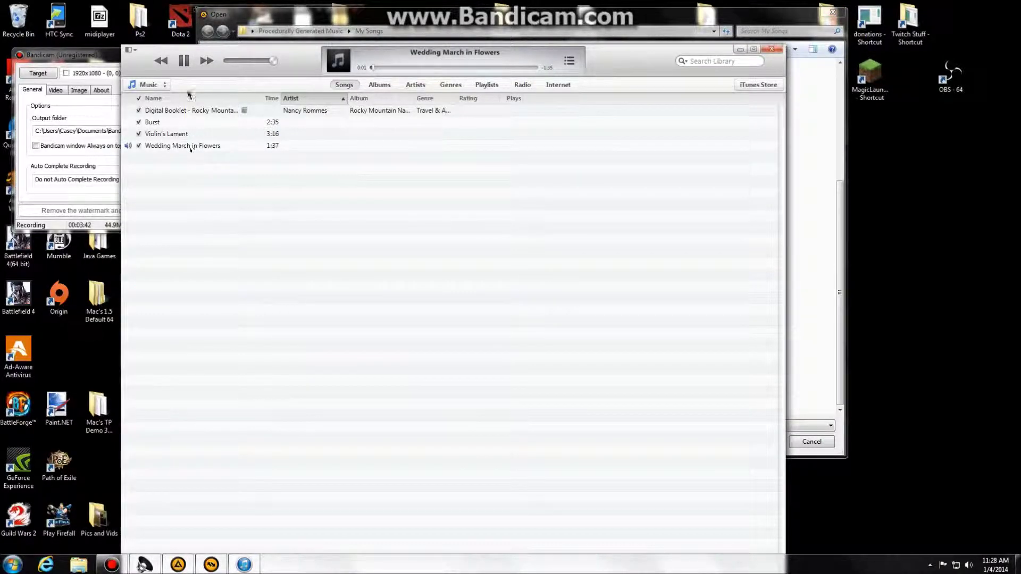
# Step: Play "Wedding March in Flowers" in iTunes, skip ahead to sample a further passage, and pause it
pyautogui.click(184, 60)
pyautogui.click(200, 144)
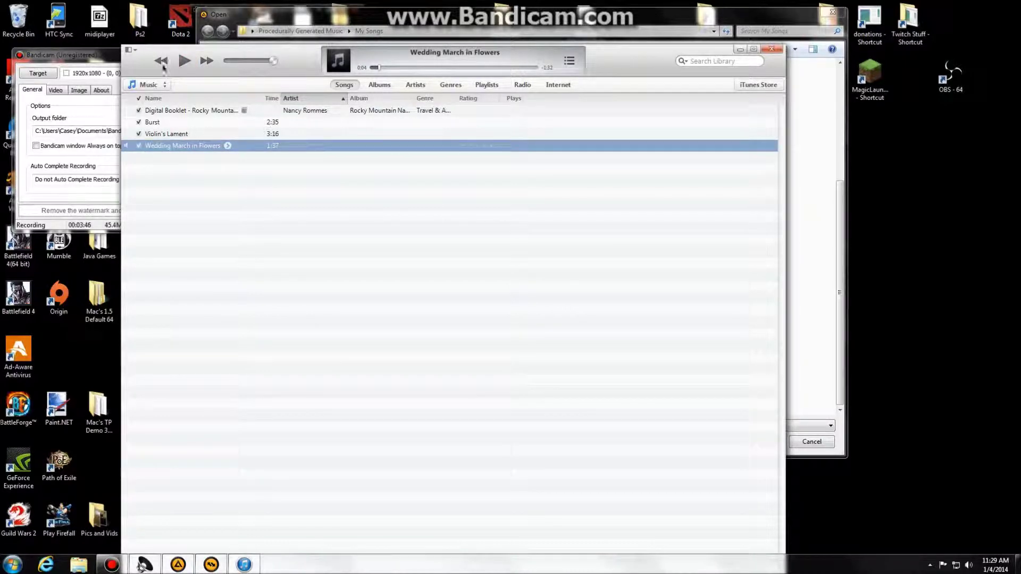
pyautogui.click(184, 60)
pyautogui.click(418, 68)
pyautogui.click(184, 66)
# Step: Look over the available actions for the song, then close iTunes and the player's file dialog without adding a file
pyautogui.rightClick(350, 147)
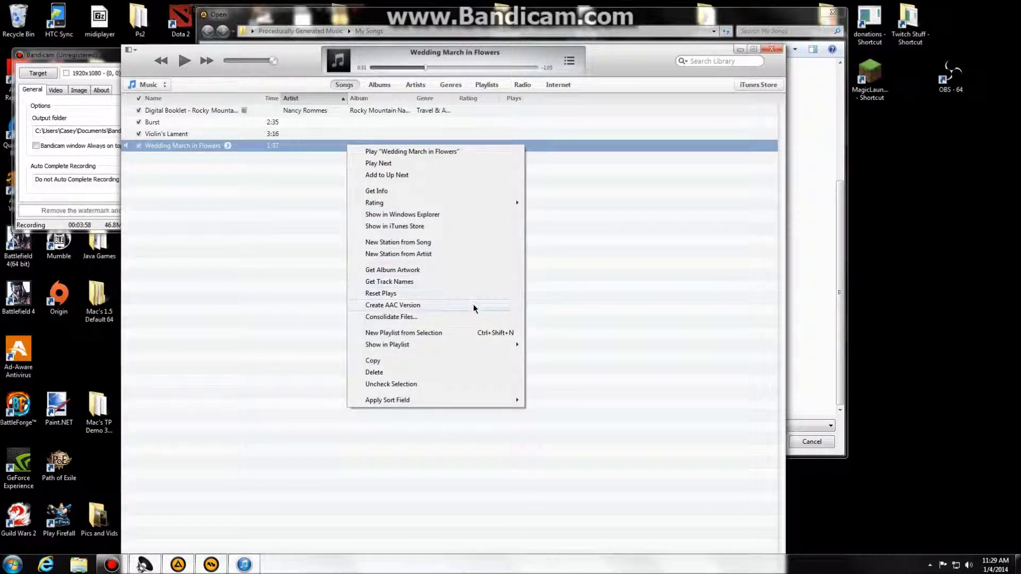
pyautogui.click(645, 258)
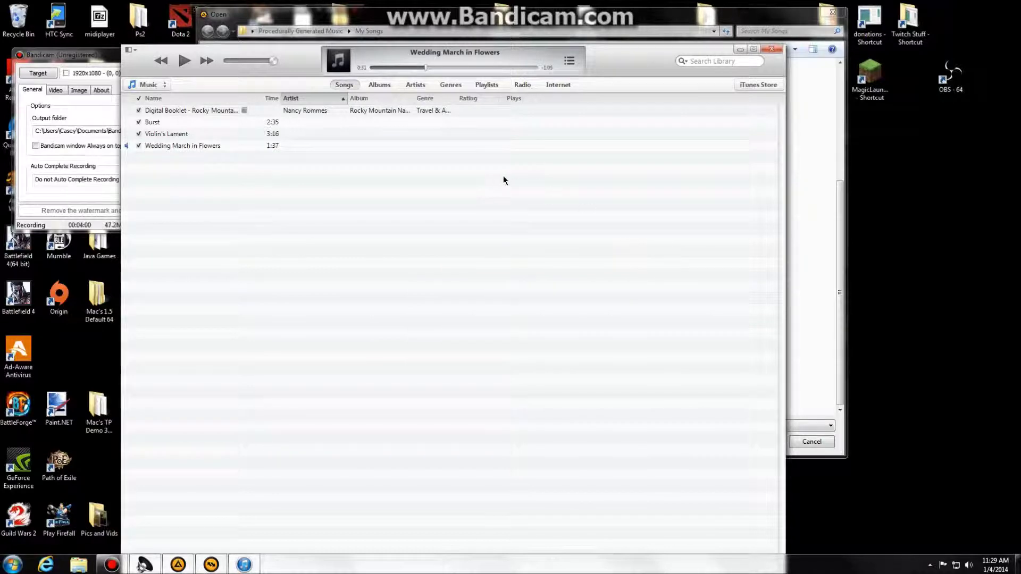
pyautogui.click(771, 49)
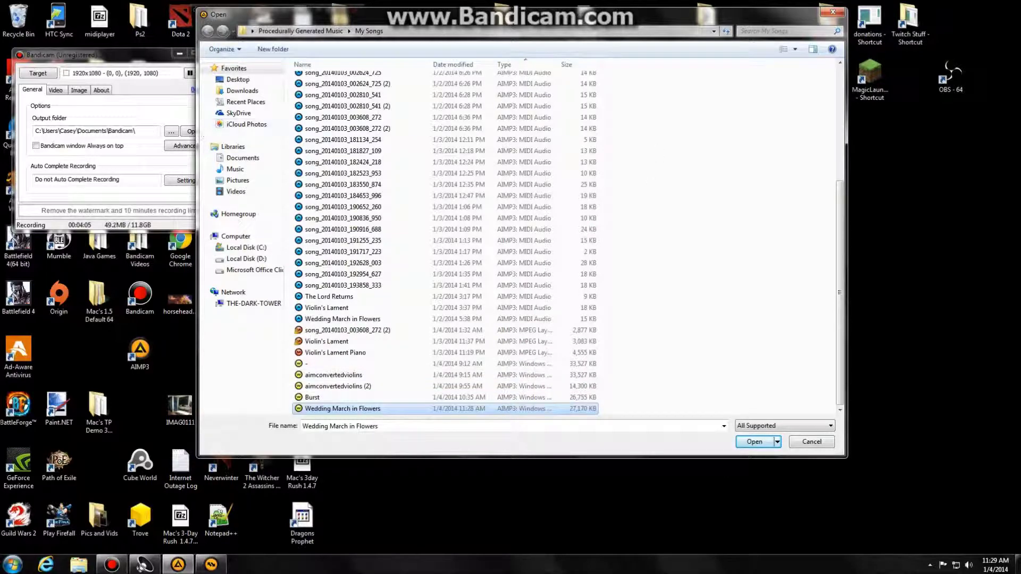
pyautogui.click(831, 14)
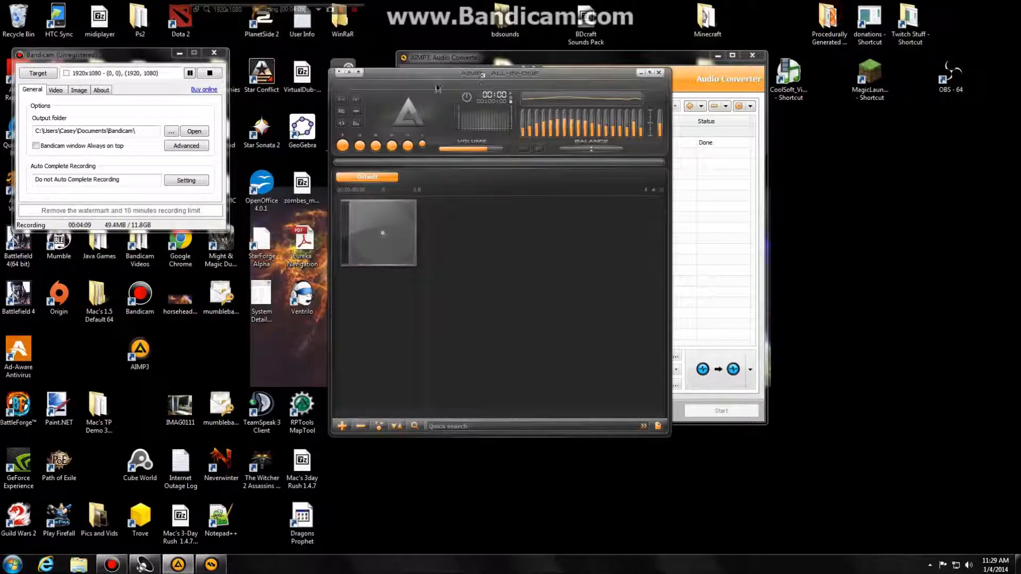
# Step: Arrange the recorder, player and Audio Converter windows side by side on the desktop
pyautogui.moveTo(473, 78); pyautogui.dragTo(412, 126)
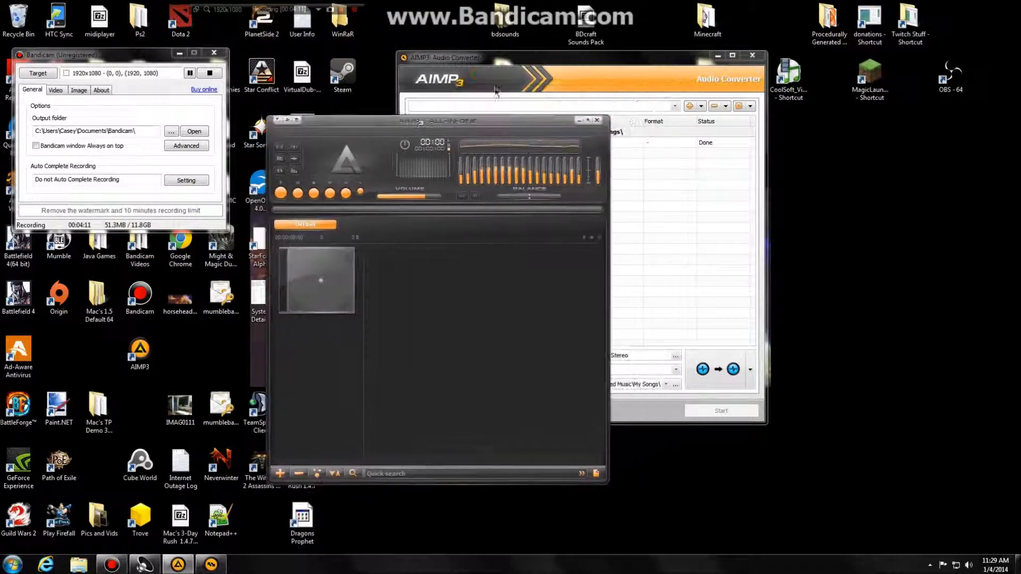
pyautogui.moveTo(550, 63); pyautogui.dragTo(771, 125)
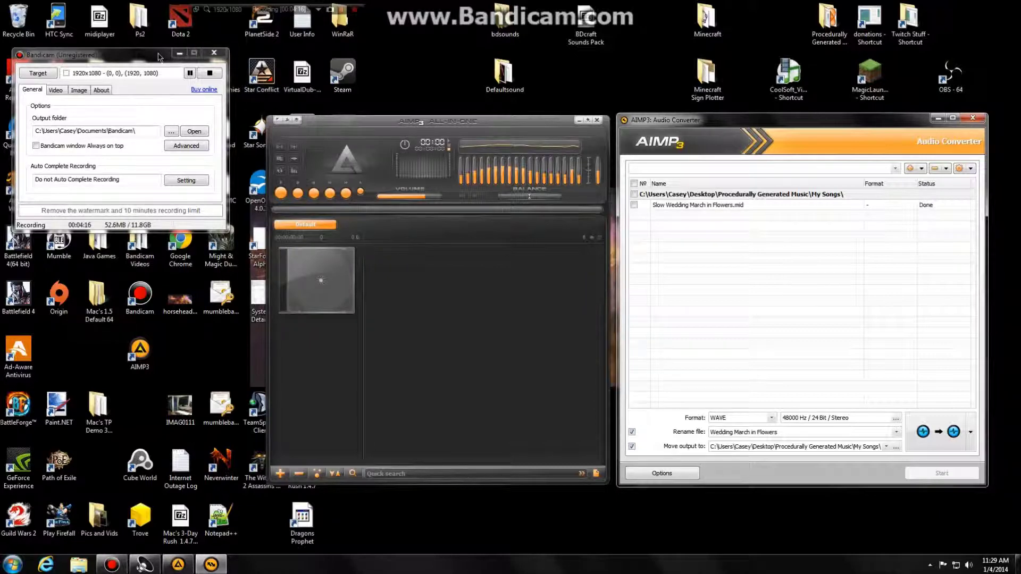
pyautogui.moveTo(159, 57); pyautogui.dragTo(180, 121)
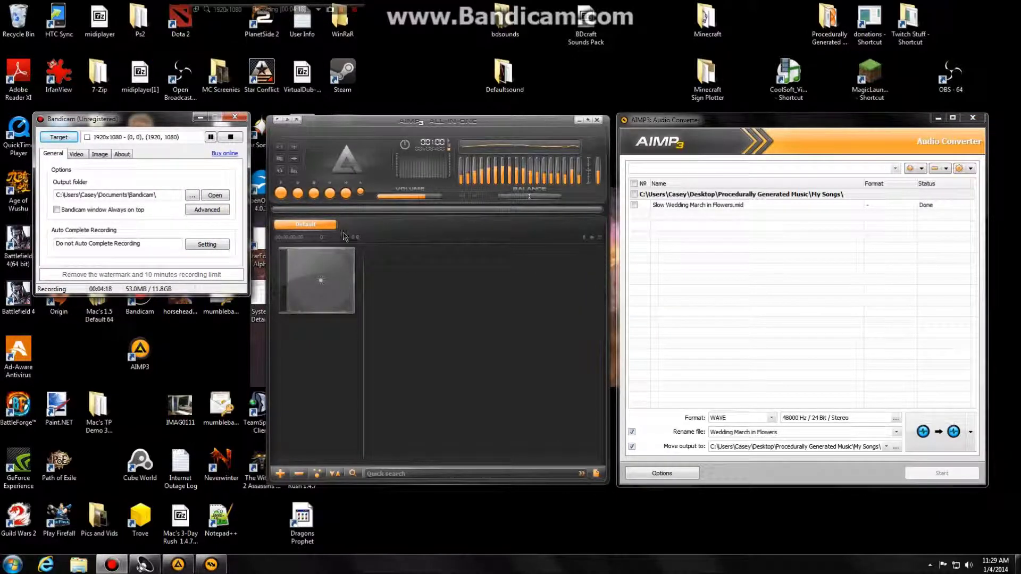